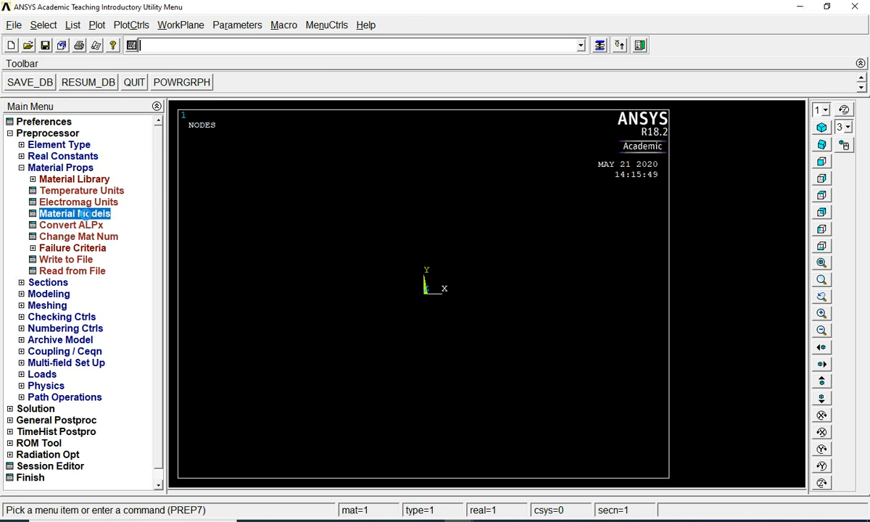
Define a structural linear elastic isotropic model for material 1 with EX 200e3 and PRXY 0.3.
{"action": "double_click", "coordinate": [455, 246]}
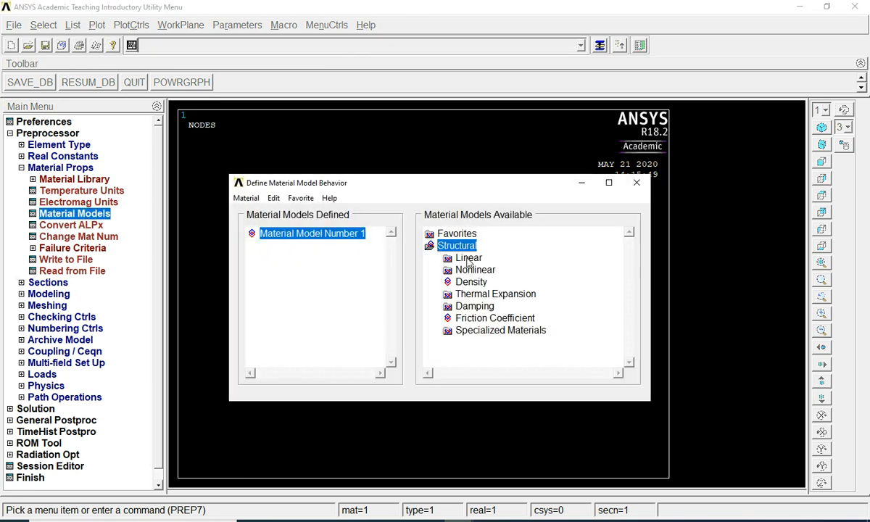
{"action": "double_click", "coordinate": [469, 260]}
{"action": "double_click", "coordinate": [487, 269]}
{"action": "double_click", "coordinate": [516, 285]}
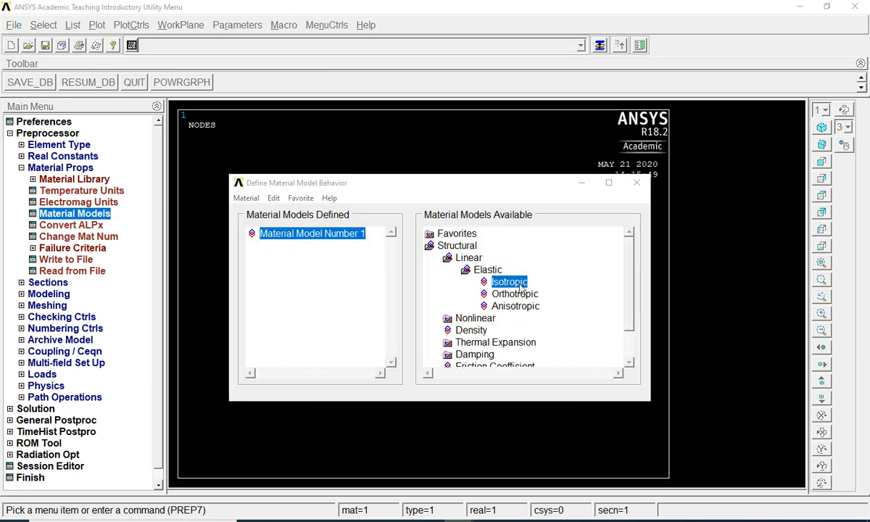
{"action": "type", "text": "200e3"}
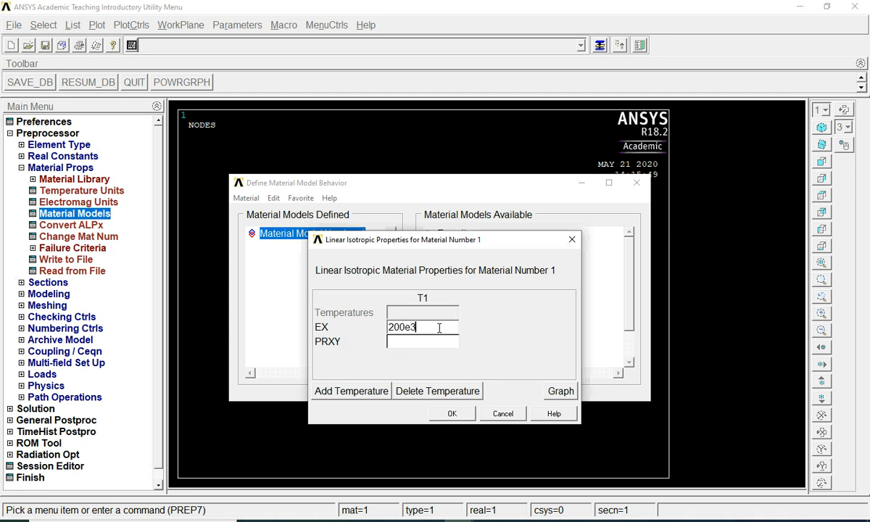
{"action": "key", "text": "Tab"}
{"action": "type", "text": "0.3"}
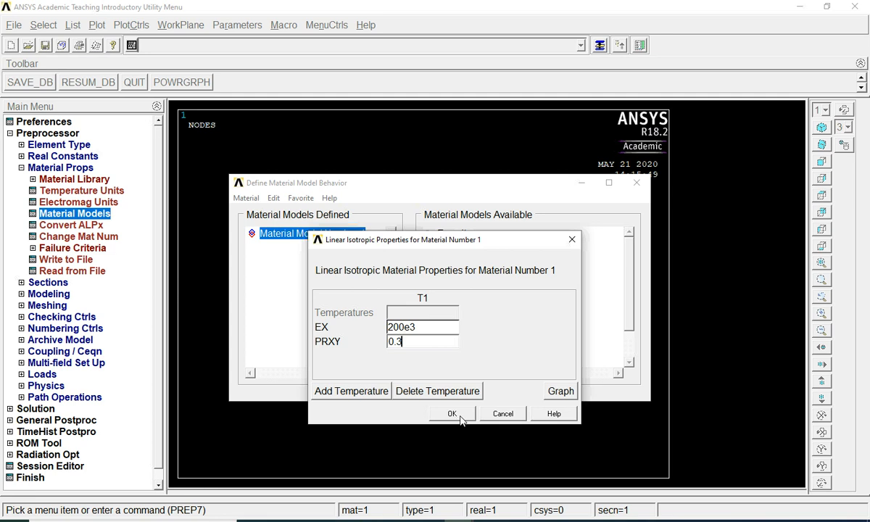
{"action": "left_click", "coordinate": [460, 419]}
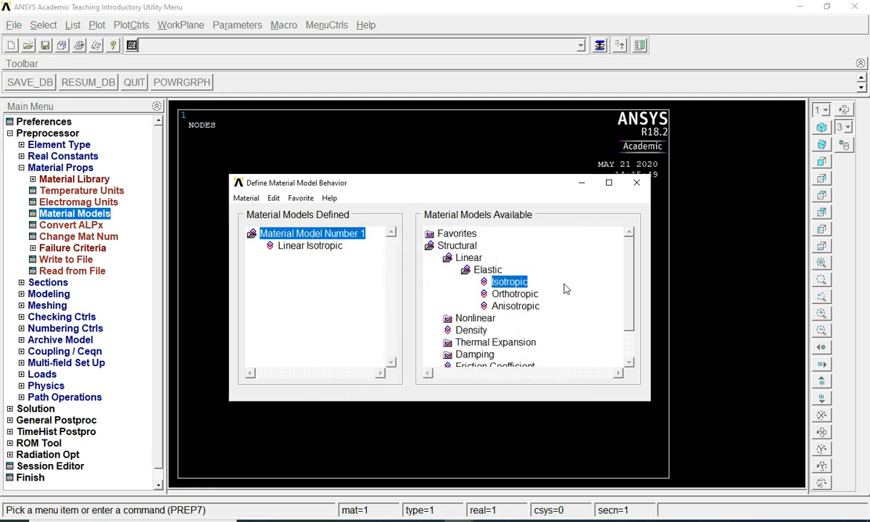
{"action": "left_click", "coordinate": [637, 184]}
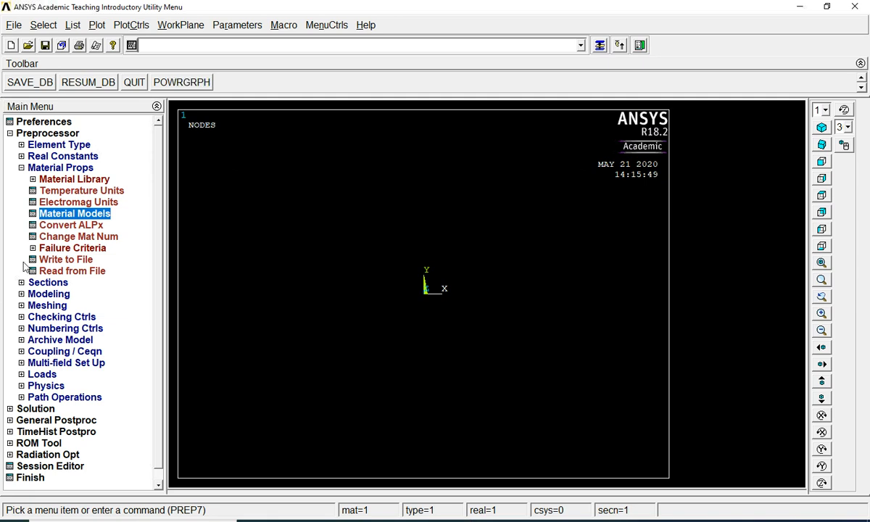
Define common beam section 1 as a solid rectangle with B 100 and H 200, and preview it.
{"action": "left_click", "coordinate": [43, 283]}
{"action": "left_click", "coordinate": [52, 202]}
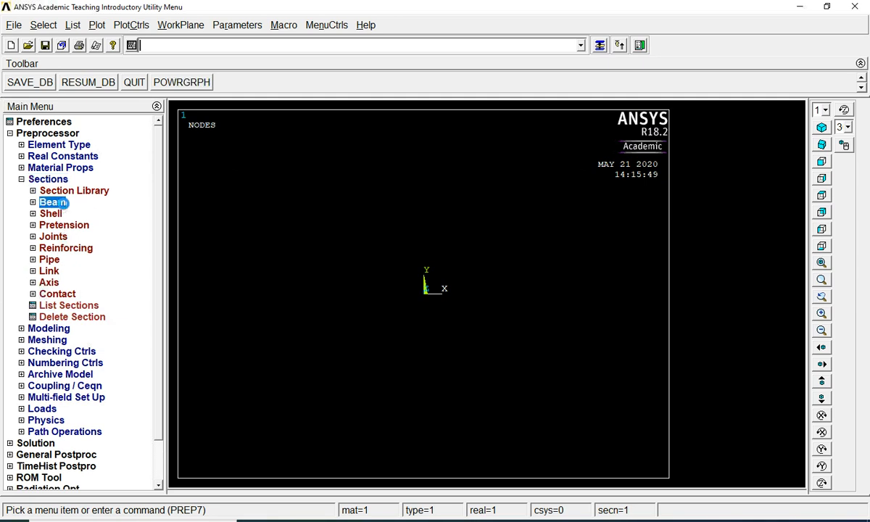
{"action": "left_click", "coordinate": [75, 213]}
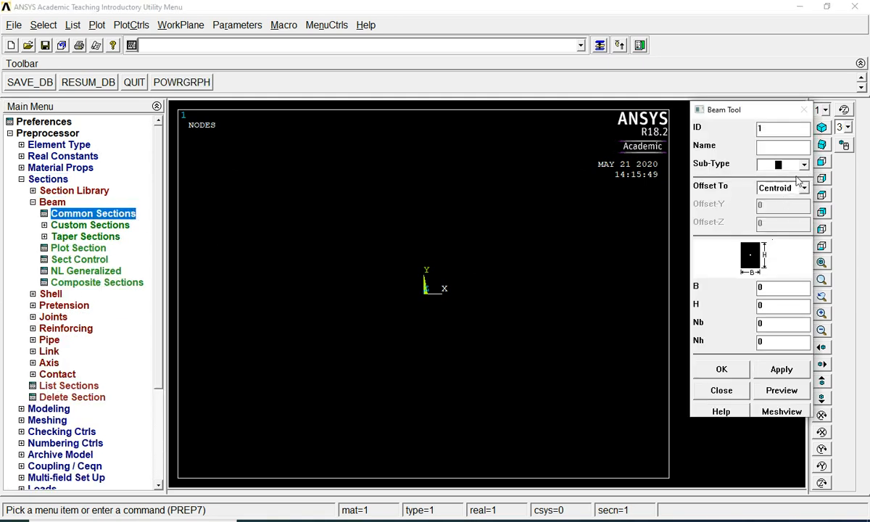
{"action": "left_click", "coordinate": [803, 164]}
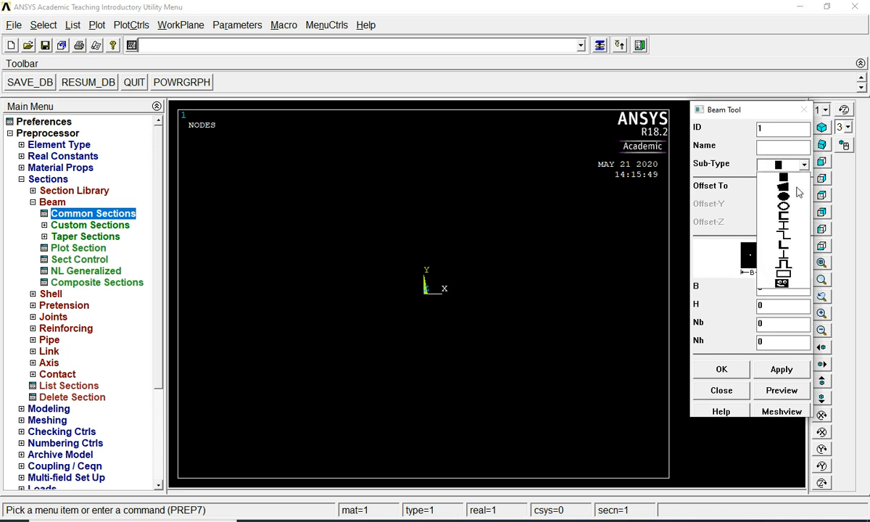
{"action": "left_click", "coordinate": [788, 179]}
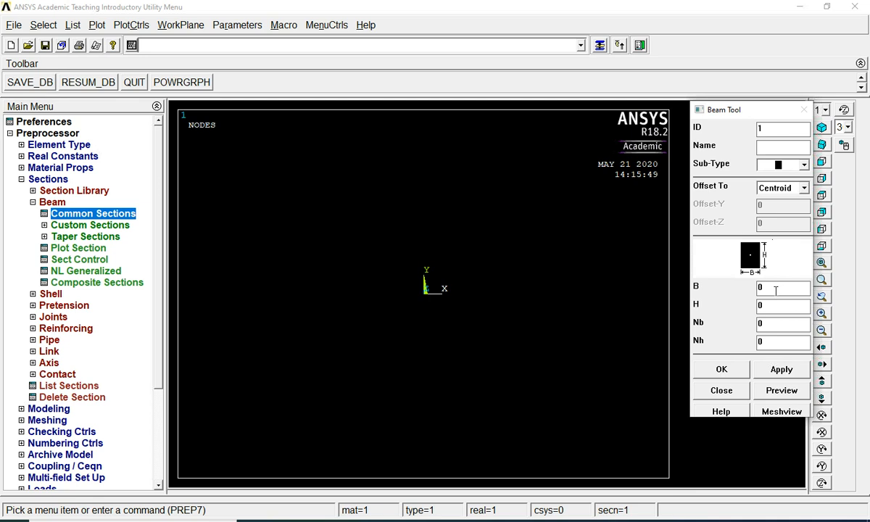
{"action": "type", "text": "100"}
{"action": "left_click", "coordinate": [774, 370]}
{"action": "left_click", "coordinate": [772, 392]}
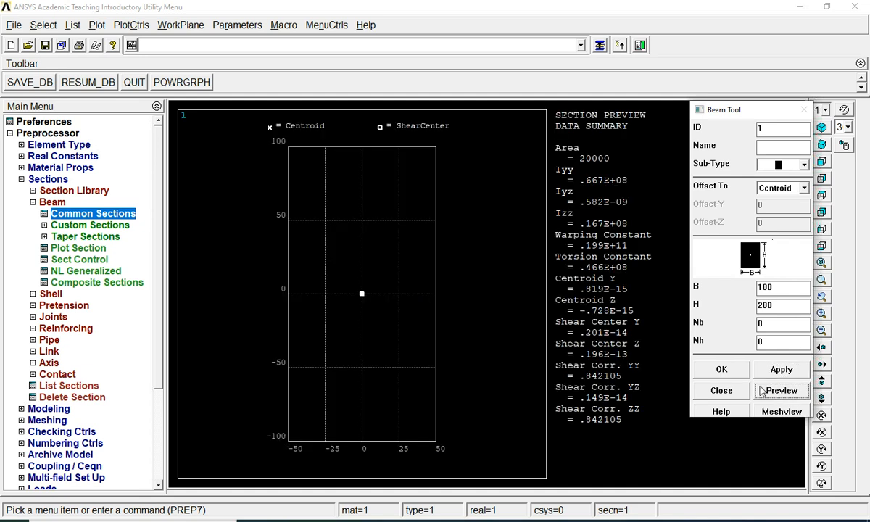
{"action": "left_click", "coordinate": [732, 369]}
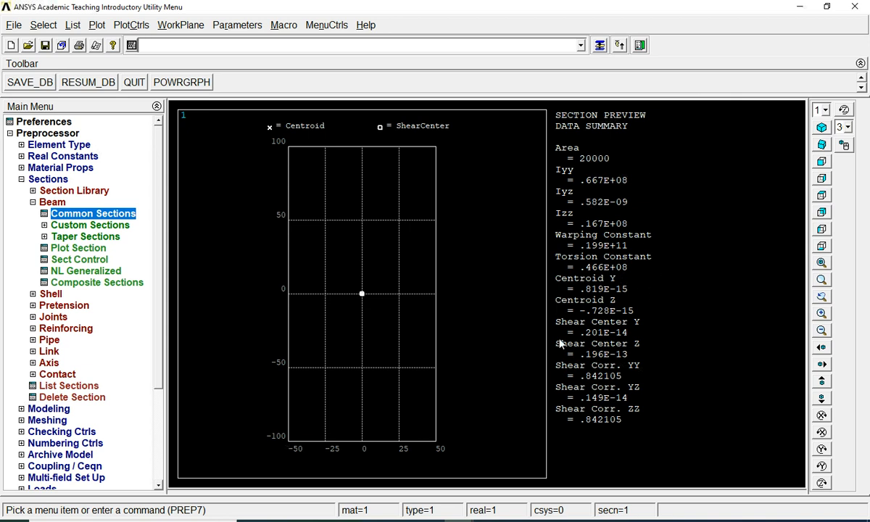
Open the form for creating keypoints in the active coordinate system.
{"action": "left_click", "coordinate": [44, 201]}
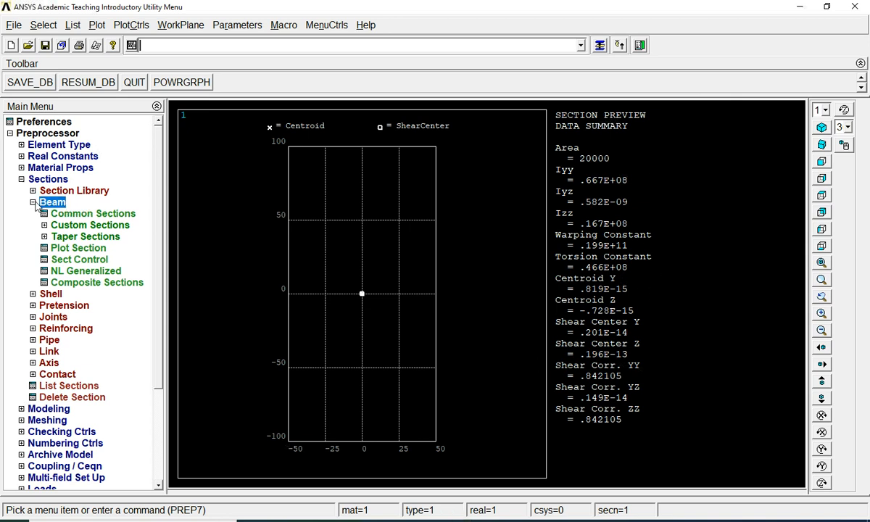
{"action": "left_click", "coordinate": [48, 328]}
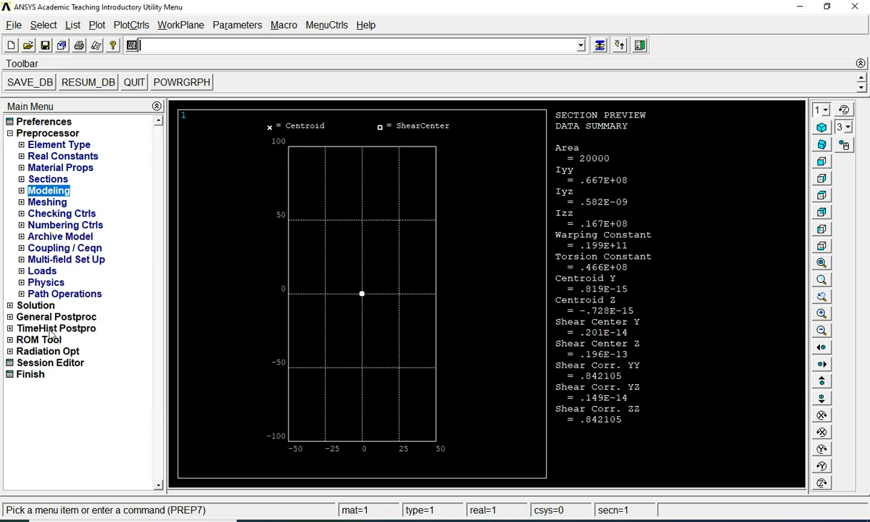
{"action": "left_click", "coordinate": [60, 203]}
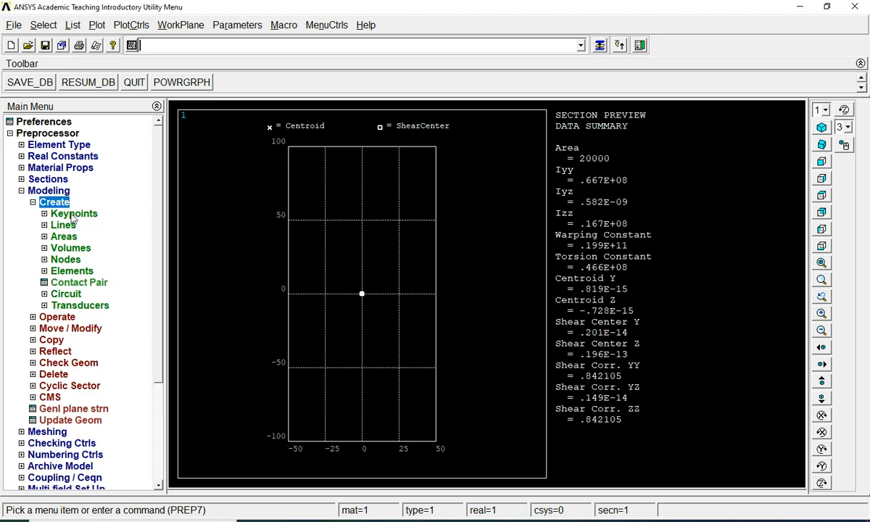
{"action": "left_click", "coordinate": [73, 212]}
{"action": "left_click", "coordinate": [91, 237]}
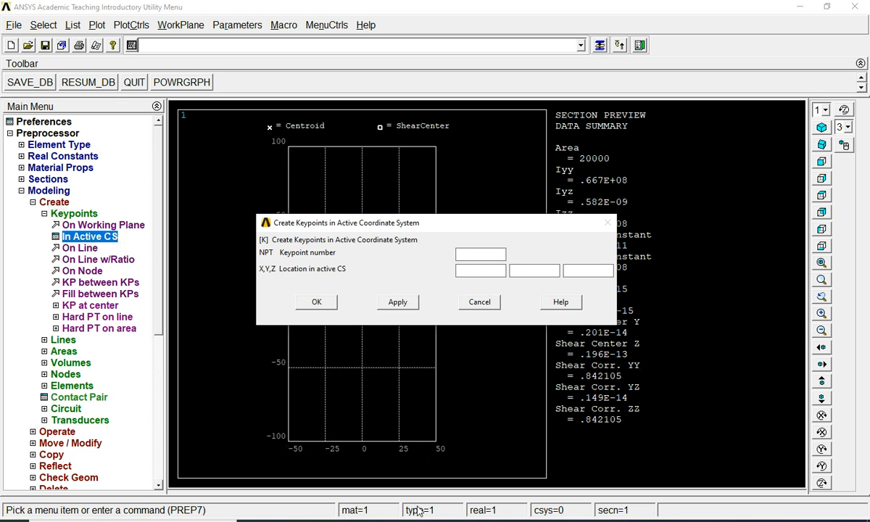
Check the keypoint coordinate data on the PowerPoint slide, and return to the keypoint creation form in ANSYS.
{"action": "mouse_move", "coordinate": [416, 516]}
{"action": "left_click", "coordinate": [476, 492]}
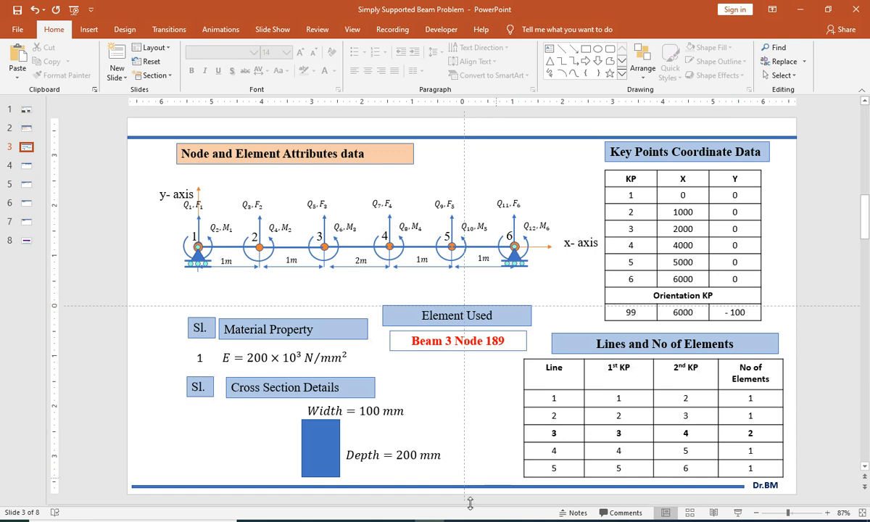
{"action": "mouse_move", "coordinate": [435, 516]}
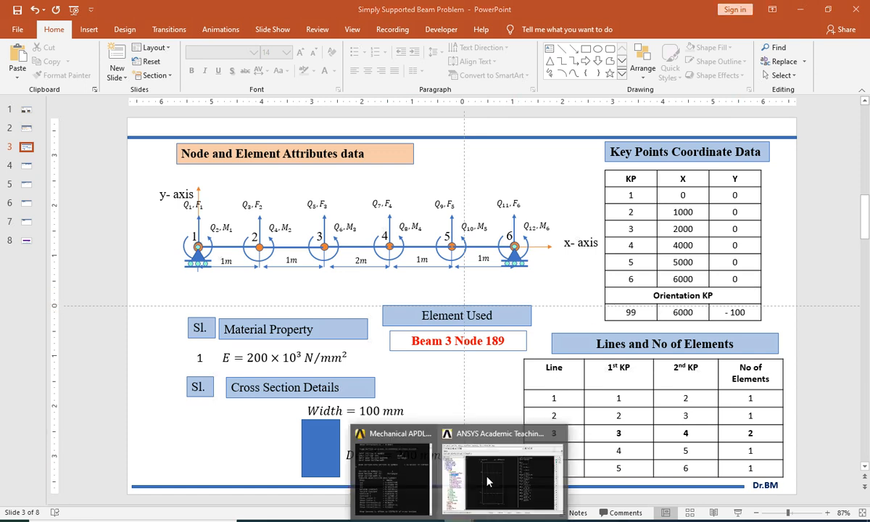
{"action": "left_click", "coordinate": [493, 473]}
{"action": "left_click", "coordinate": [600, 45]}
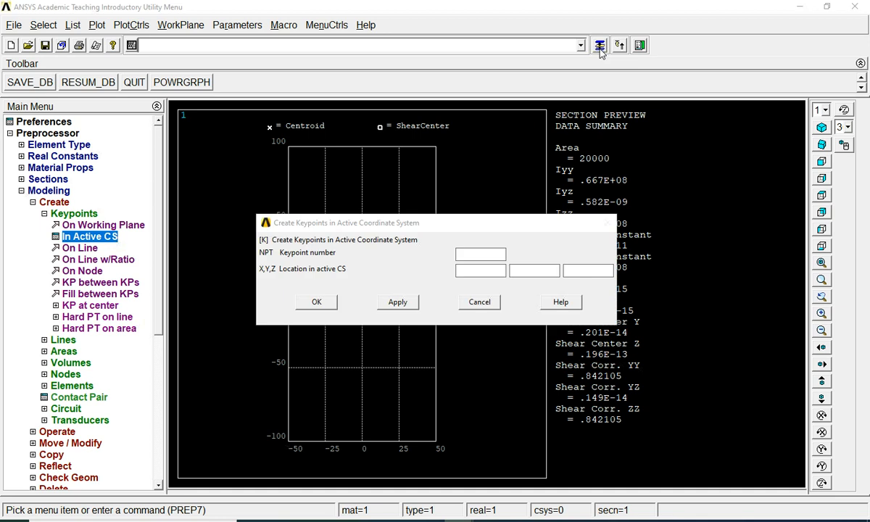
Create keypoint 1 at the origin and keypoints 2 and 3 at X 1000 and X 2000.
{"action": "left_click", "coordinate": [467, 255]}
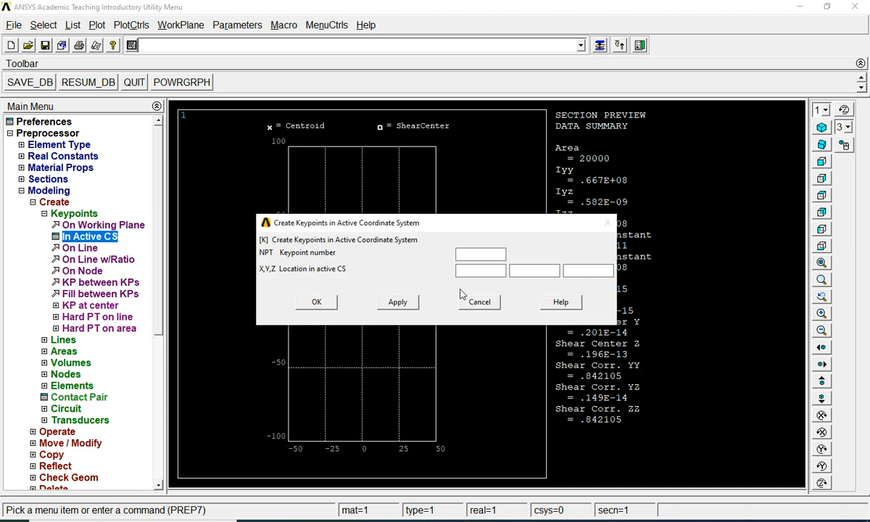
{"action": "left_click", "coordinate": [398, 301]}
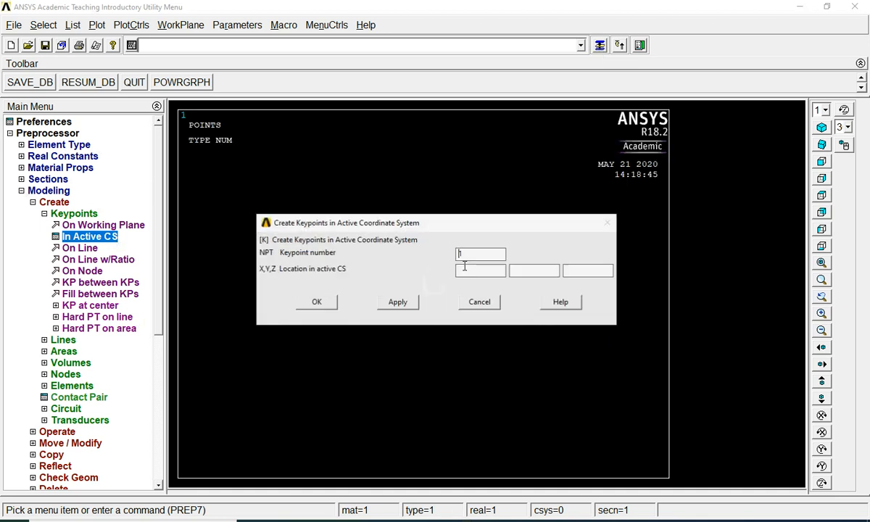
{"action": "type", "text": "2"}
{"action": "type", "text": "1000"}
{"action": "left_click", "coordinate": [404, 302]}
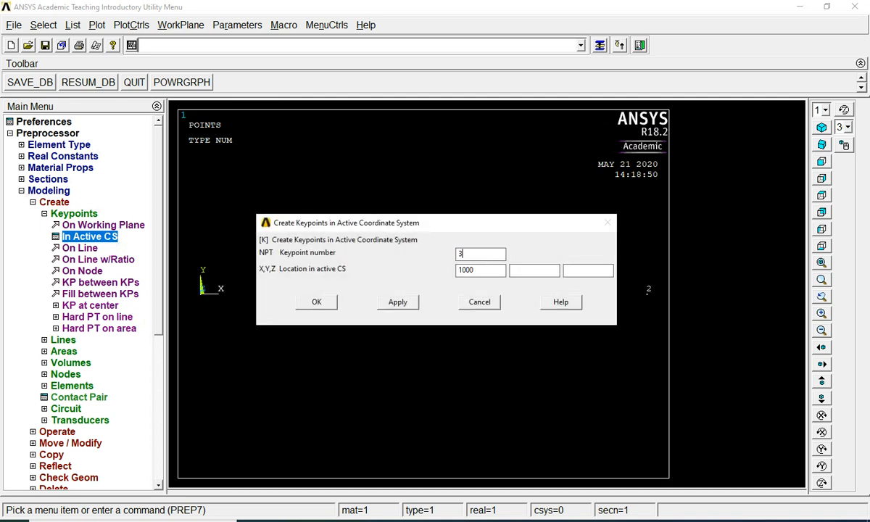
{"action": "left_click_drag", "start_coordinate": [484, 272], "coordinate": [443, 269]}
{"action": "type", "text": "2"}
{"action": "left_click", "coordinate": [397, 301]}
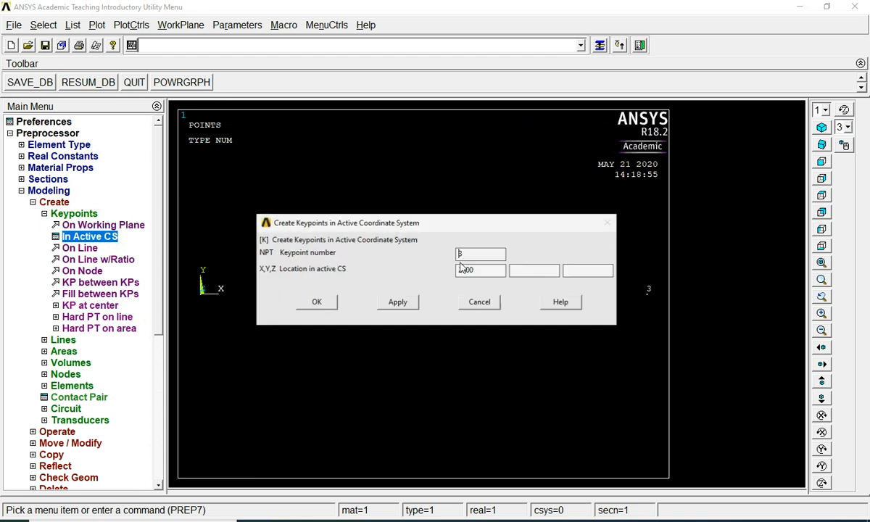
Create keypoints 4 and 5 along the X axis at X 4000 and X 5000.
{"action": "double_click", "coordinate": [474, 271]}
{"action": "type", "text": "4"}
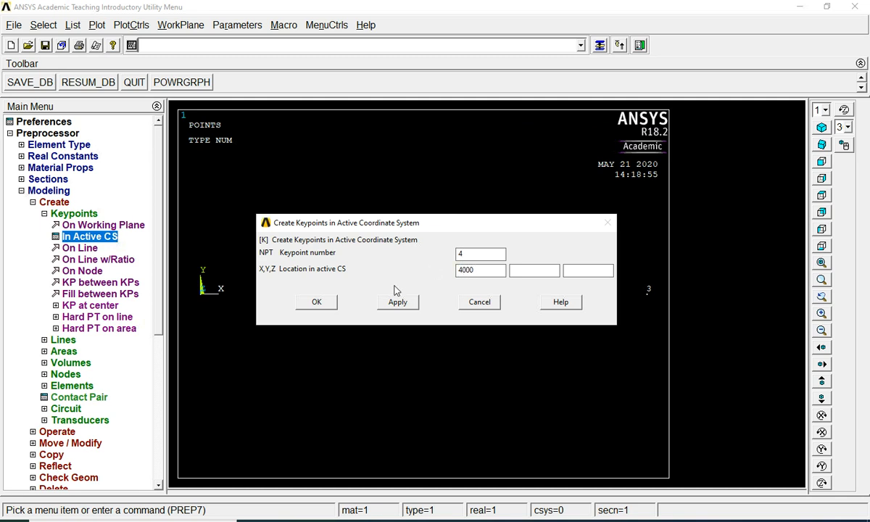
{"action": "left_click", "coordinate": [395, 302]}
{"action": "double_click", "coordinate": [481, 272]}
{"action": "type", "text": "5"}
{"action": "left_click", "coordinate": [397, 301]}
Create keypoint 6 at X 6000 and orientation keypoint 99 directly above it, and finish keypoint creation.
{"action": "type", "text": "6"}
{"action": "double_click", "coordinate": [460, 272]}
{"action": "type", "text": "6000"}
{"action": "left_click", "coordinate": [399, 302]}
{"action": "type", "text": "99"}
{"action": "left_click", "coordinate": [316, 302]}
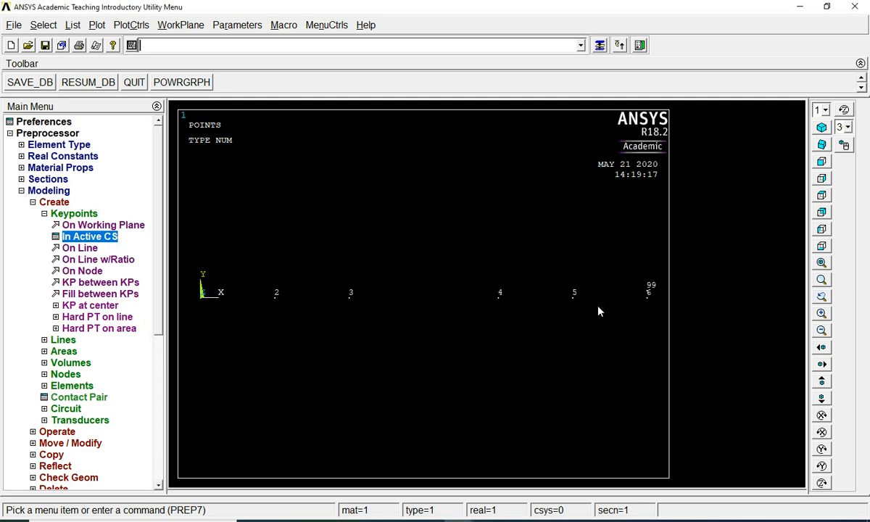
Create five lines in the active coordinate system joining the consecutive keypoints 1 through 6.
{"action": "left_click", "coordinate": [69, 341]}
{"action": "left_click", "coordinate": [78, 234]}
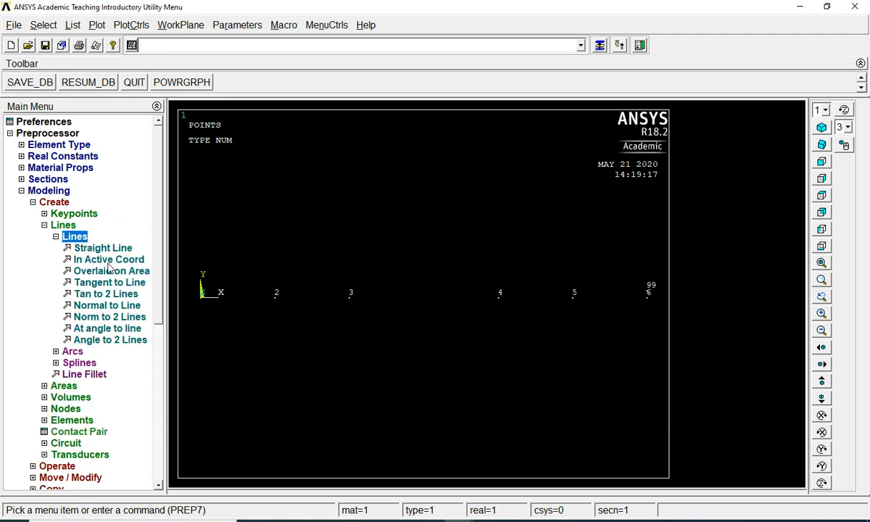
{"action": "left_click", "coordinate": [108, 260]}
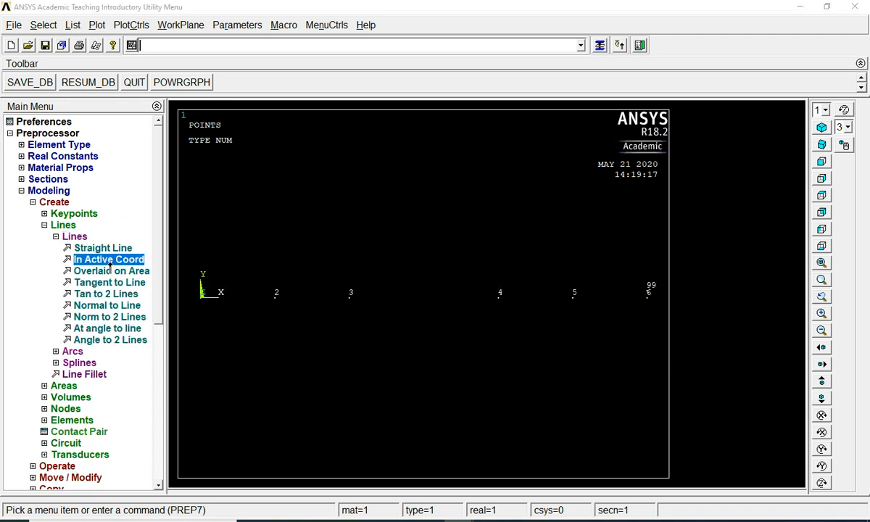
{"action": "left_click", "coordinate": [273, 300]}
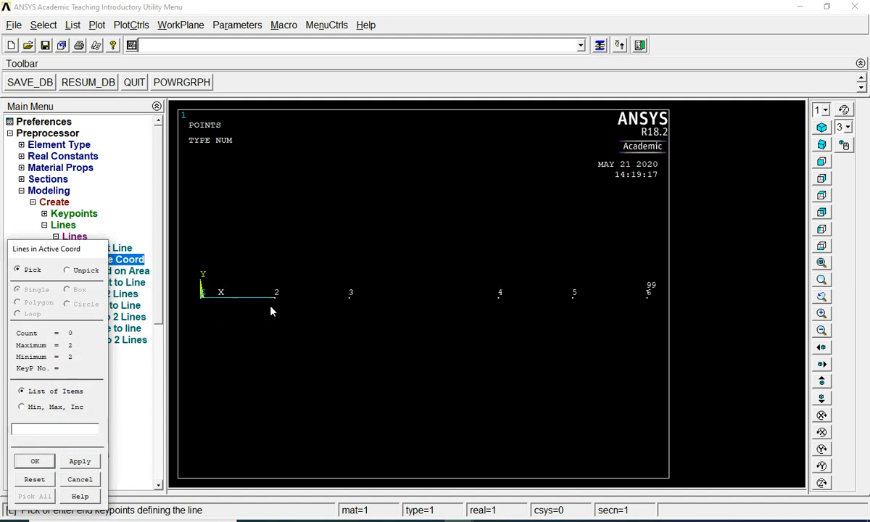
{"action": "left_click", "coordinate": [277, 302]}
{"action": "left_click", "coordinate": [349, 309]}
{"action": "left_click", "coordinate": [349, 310]}
{"action": "left_click", "coordinate": [499, 315]}
{"action": "left_click", "coordinate": [505, 315]}
{"action": "left_click", "coordinate": [578, 310]}
{"action": "left_click", "coordinate": [580, 310]}
{"action": "left_click", "coordinate": [639, 309]}
{"action": "left_click", "coordinate": [80, 479]}
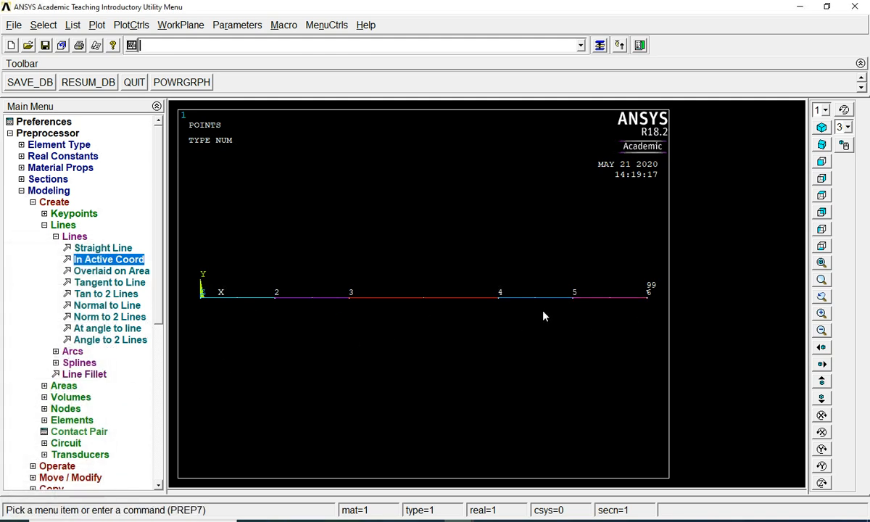
Assign material 1, element type BEAM189 and section 1 to all five beam lines, with keypoint 99 as their orientation keypoint.
{"action": "left_click", "coordinate": [55, 236]}
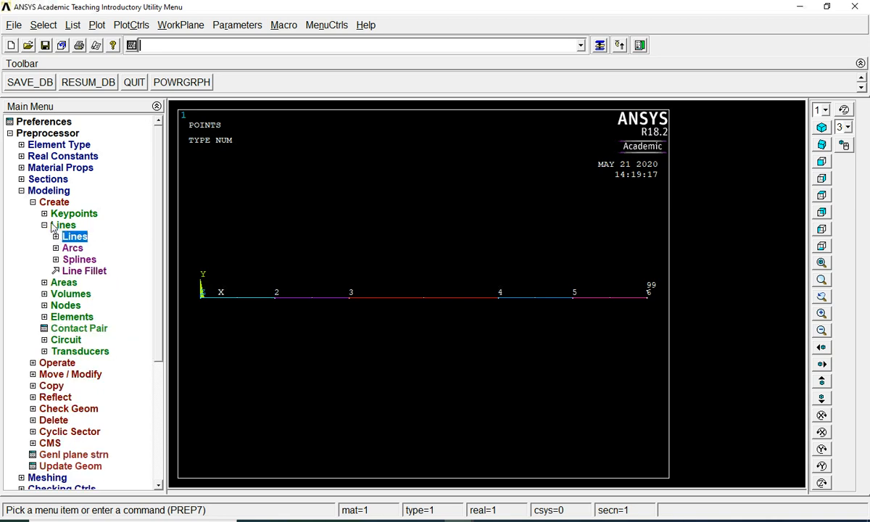
{"action": "left_click", "coordinate": [21, 191]}
{"action": "left_click", "coordinate": [42, 202]}
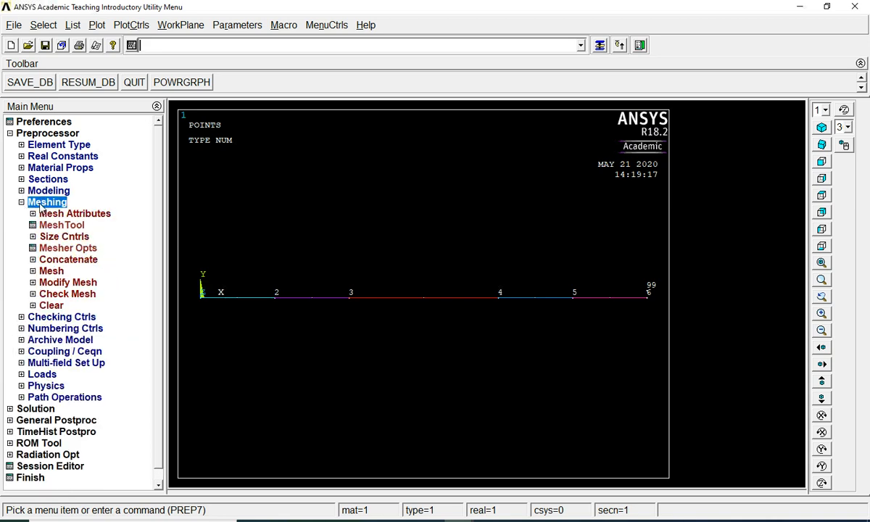
{"action": "left_click", "coordinate": [75, 211]}
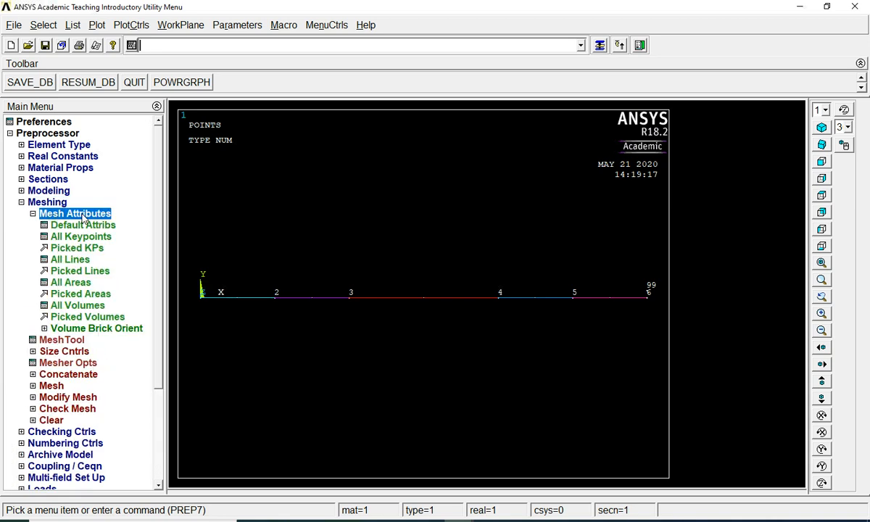
{"action": "left_click", "coordinate": [92, 273]}
{"action": "mouse_move", "coordinate": [232, 317]}
{"action": "left_mouse_down"}
{"action": "mouse_move", "coordinate": [431, 317]}
{"action": "mouse_move", "coordinate": [507, 304]}
{"action": "mouse_move", "coordinate": [591, 310]}
{"action": "left_mouse_up"}
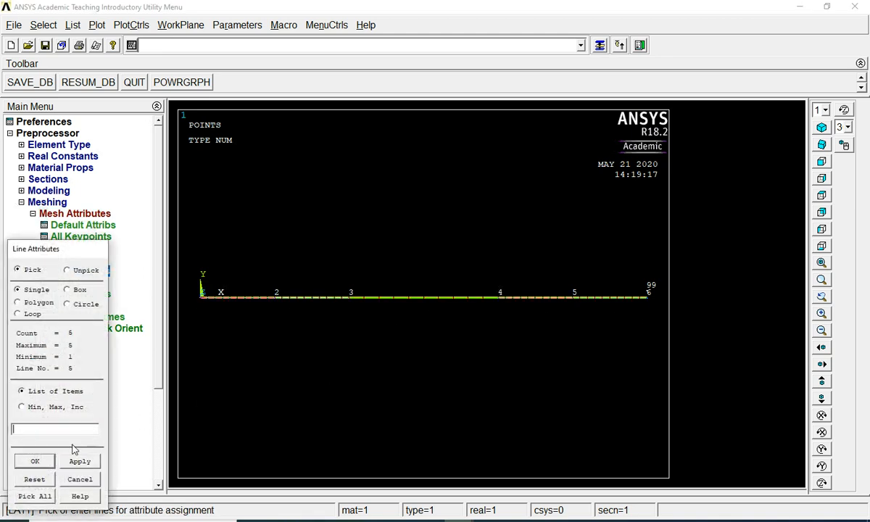
{"action": "left_click", "coordinate": [45, 465]}
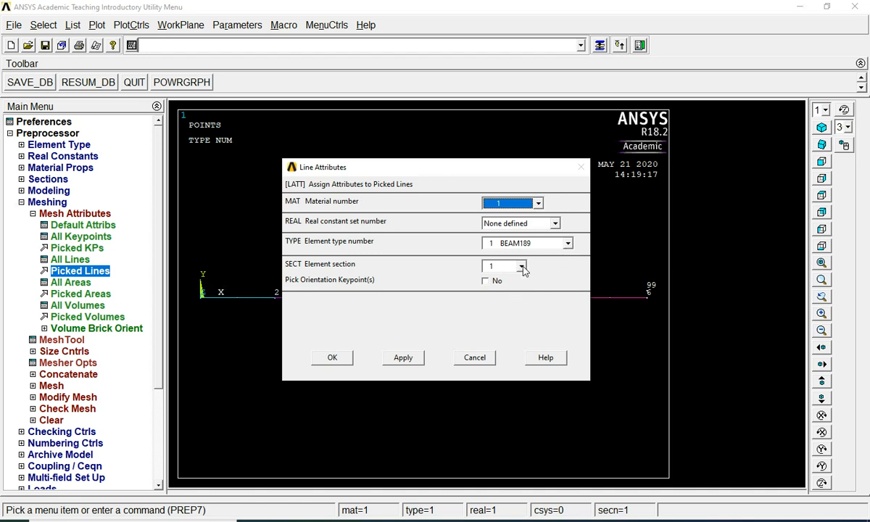
{"action": "left_click", "coordinate": [498, 281]}
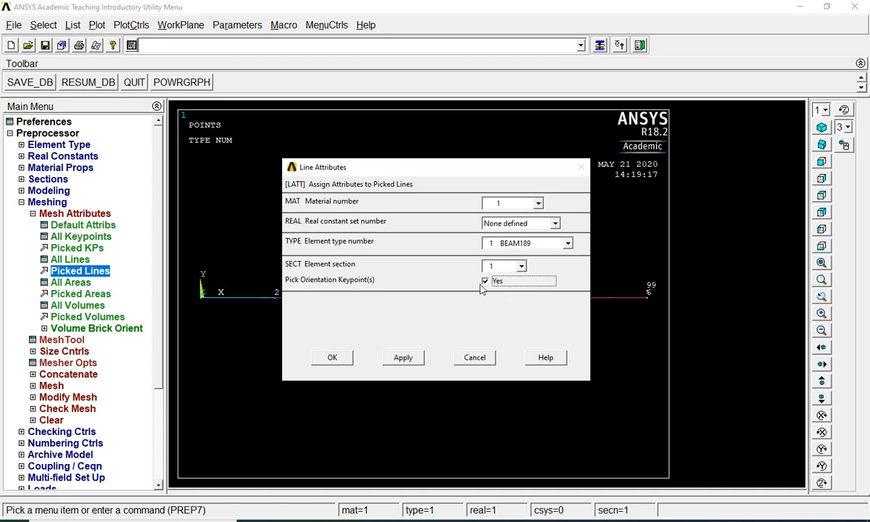
{"action": "left_click", "coordinate": [339, 365]}
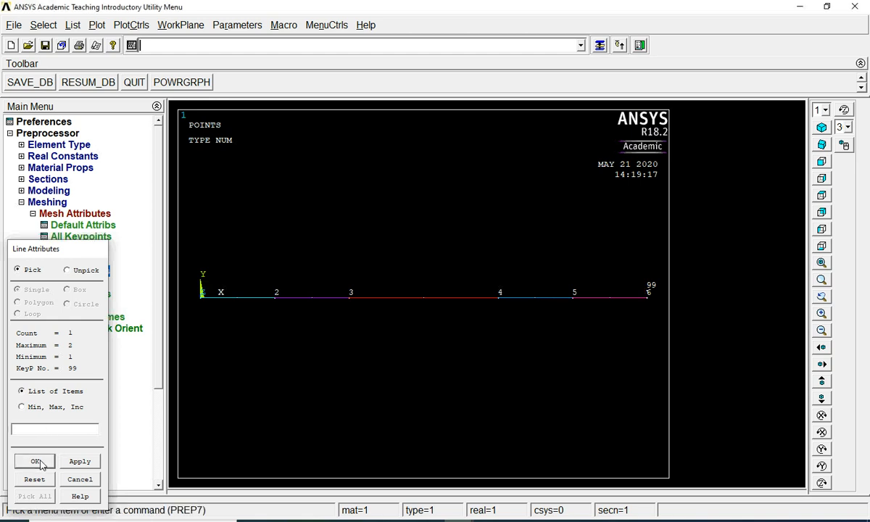
{"action": "left_click", "coordinate": [36, 462]}
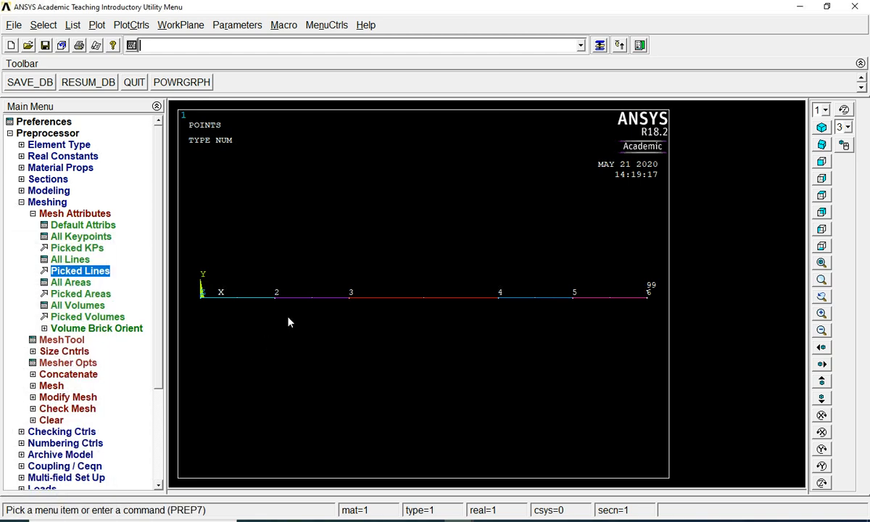
{"action": "left_click", "coordinate": [33, 213]}
{"action": "left_click", "coordinate": [52, 226]}
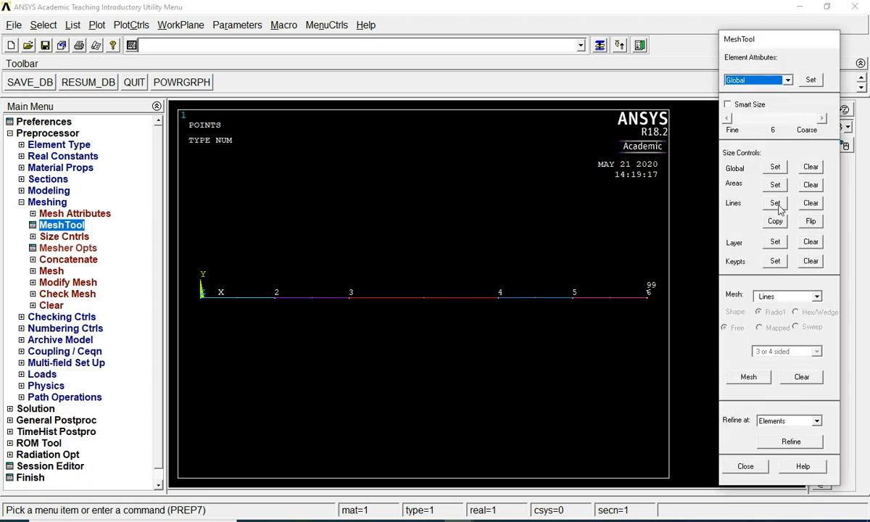
{"action": "left_click", "coordinate": [745, 466]}
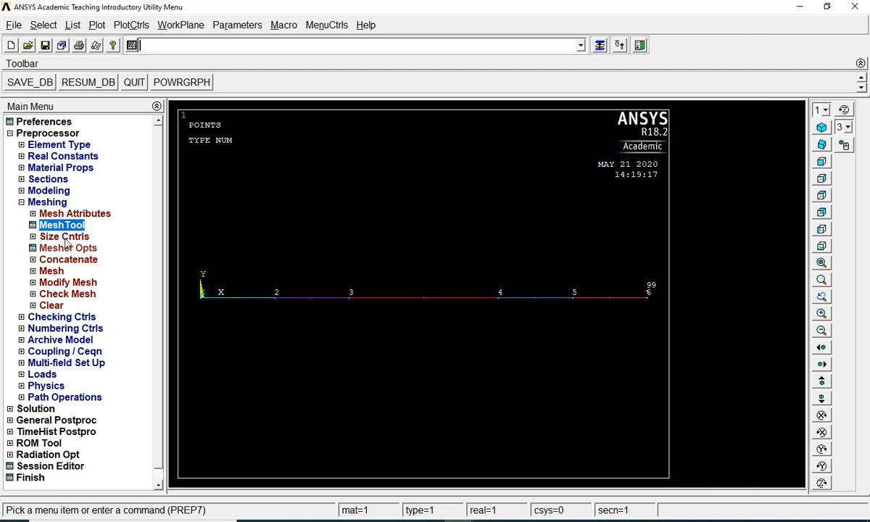
Set 1 element division on the four short lines: 1–2, 2–3, 4–5 and 5–6.
{"action": "left_click", "coordinate": [64, 237]}
{"action": "left_click", "coordinate": [73, 259]}
{"action": "left_click", "coordinate": [74, 293]}
{"action": "left_click", "coordinate": [87, 316]}
{"action": "left_click", "coordinate": [257, 314]}
{"action": "left_click", "coordinate": [292, 293]}
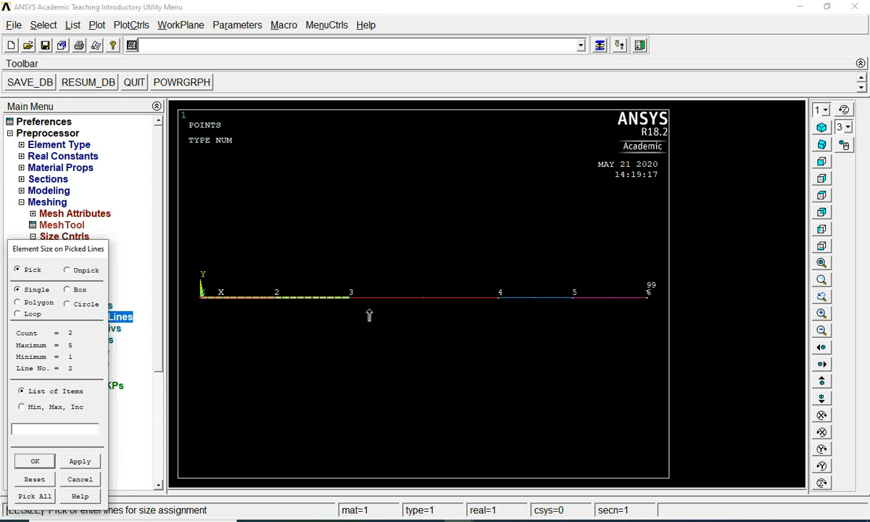
{"action": "left_click", "coordinate": [550, 297]}
{"action": "left_click", "coordinate": [608, 297]}
{"action": "left_click", "coordinate": [34, 461]}
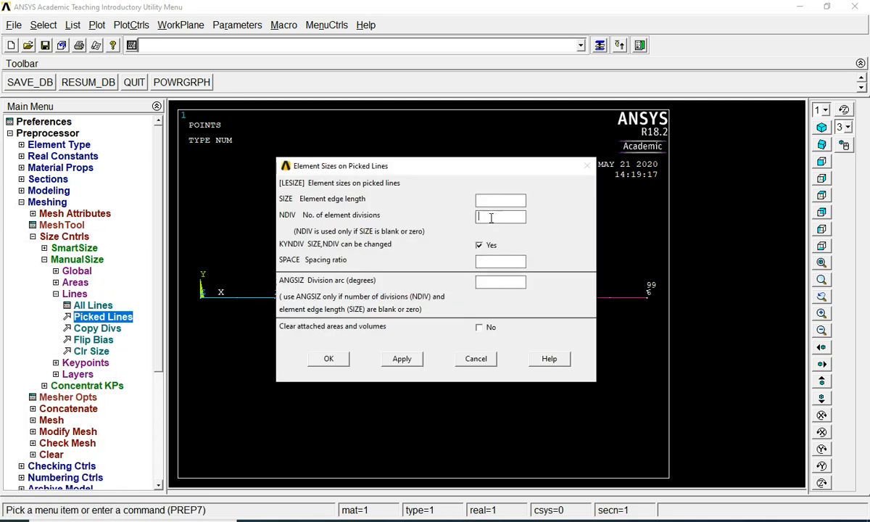
{"action": "left_click", "coordinate": [409, 366]}
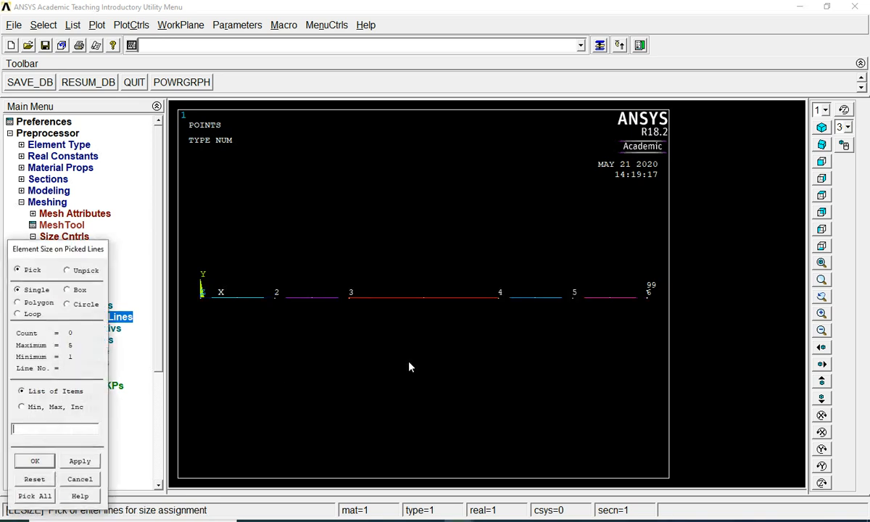
Set 2 element divisions on the long middle line between keypoints 3 and 4.
{"action": "left_click", "coordinate": [408, 295]}
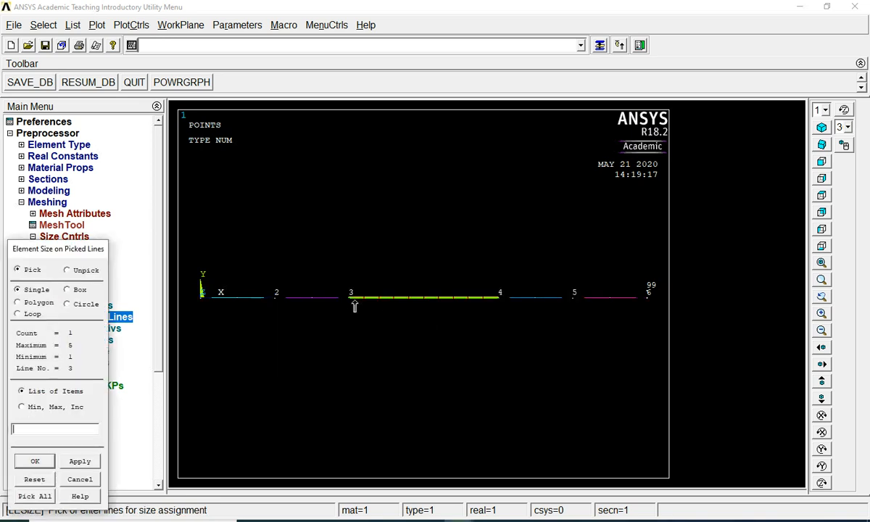
{"action": "left_click", "coordinate": [34, 461]}
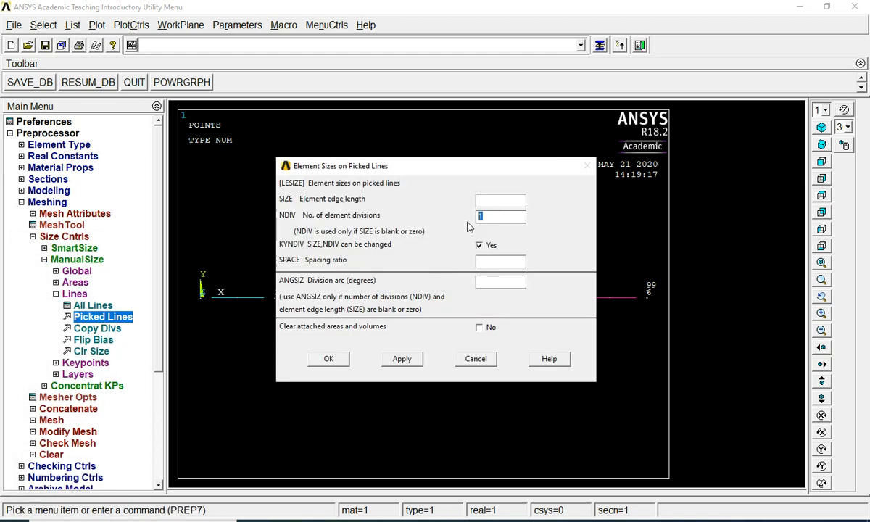
{"action": "type", "text": "2"}
{"action": "left_click", "coordinate": [328, 358]}
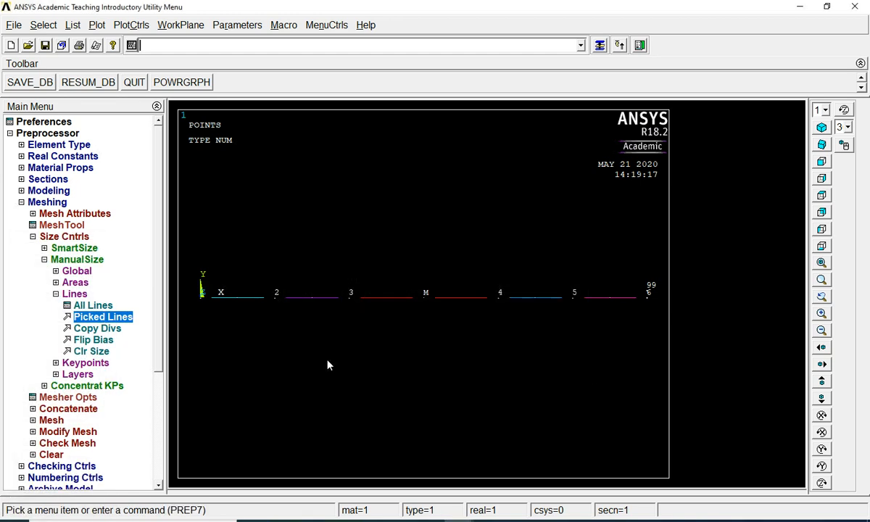
Mesh all five beam lines with the assigned attributes and divisions.
{"action": "left_click", "coordinate": [33, 237]}
{"action": "left_click", "coordinate": [51, 271]}
{"action": "left_click", "coordinate": [52, 294]}
{"action": "left_click", "coordinate": [240, 308]}
{"action": "left_click", "coordinate": [332, 317]}
{"action": "left_click", "coordinate": [446, 317]}
{"action": "left_click", "coordinate": [525, 316]}
{"action": "left_click", "coordinate": [590, 316]}
{"action": "left_click", "coordinate": [33, 461]}
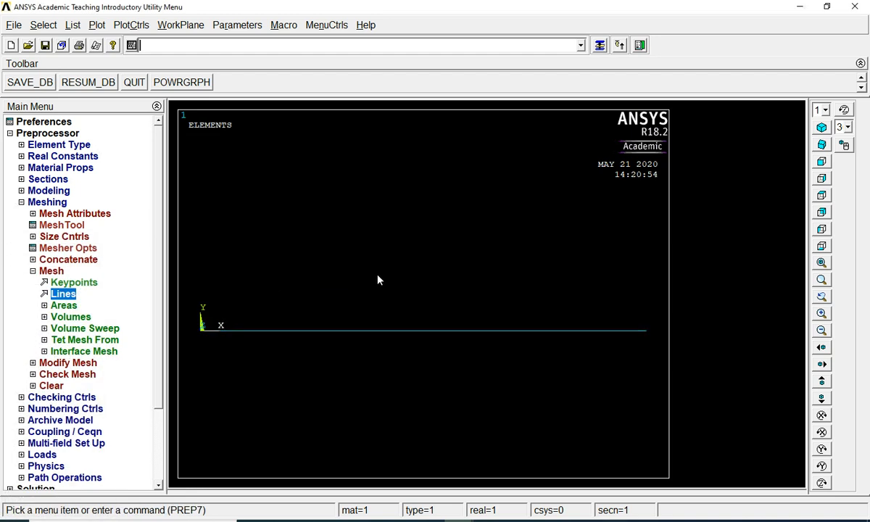
{"action": "left_click", "coordinate": [32, 271]}
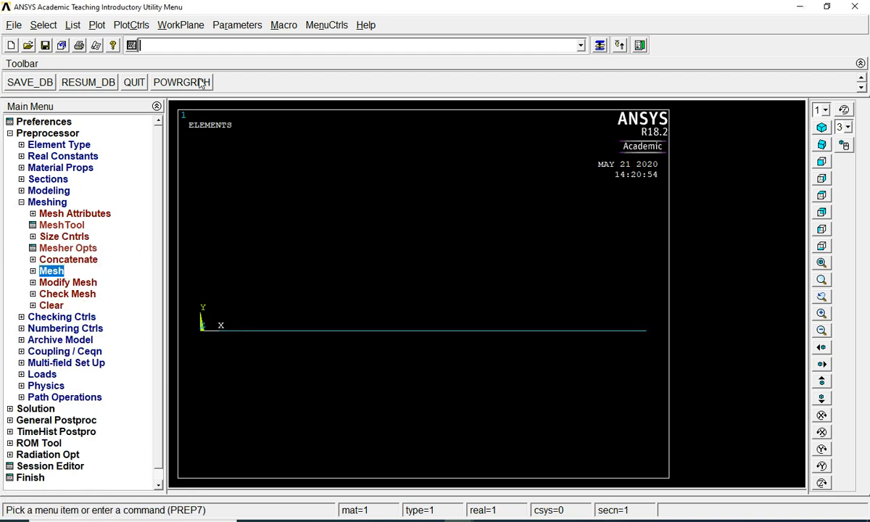
Turn on node numbers in the plot numbering controls and replot the elements.
{"action": "left_click", "coordinate": [125, 26]}
{"action": "left_click", "coordinate": [169, 76]}
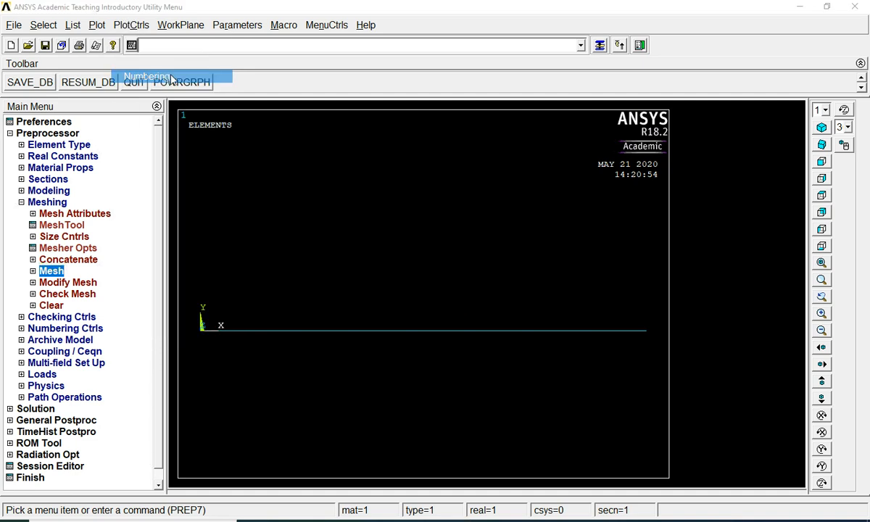
{"action": "left_click", "coordinate": [495, 250]}
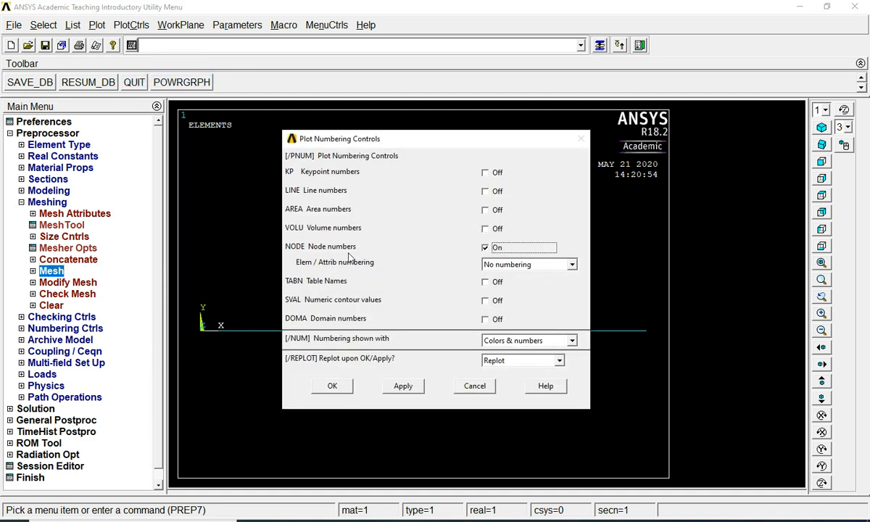
{"action": "left_click", "coordinate": [334, 386]}
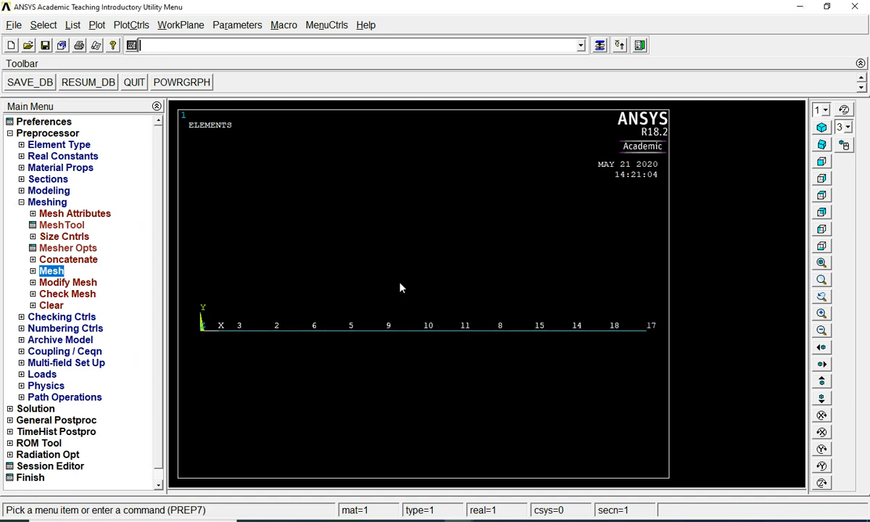
Constrain UX, UY, UZ, ROTX and ROTY with displacement value 0 on node 1 at the beam's origin end.
{"action": "left_click", "coordinate": [44, 374]}
{"action": "left_click", "coordinate": [69, 294]}
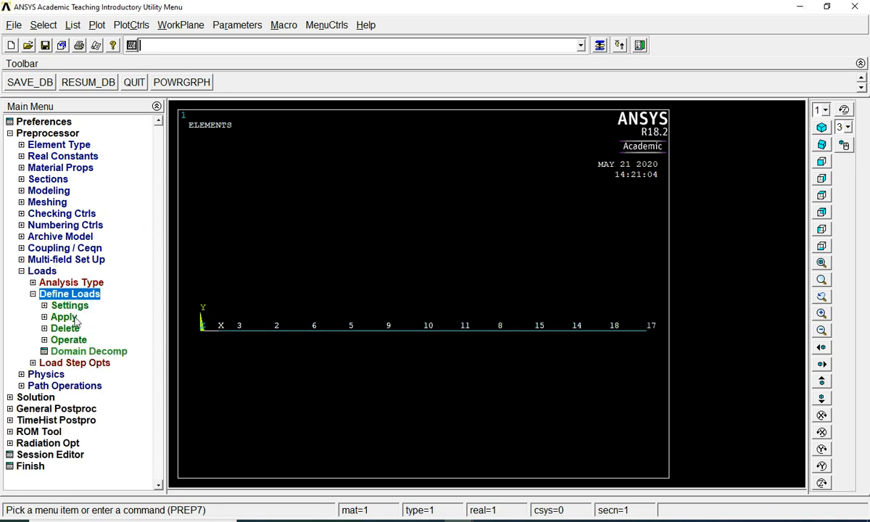
{"action": "left_click", "coordinate": [65, 317]}
{"action": "left_click", "coordinate": [81, 327]}
{"action": "left_click", "coordinate": [102, 341]}
{"action": "left_click", "coordinate": [87, 385]}
{"action": "left_click", "coordinate": [200, 332]}
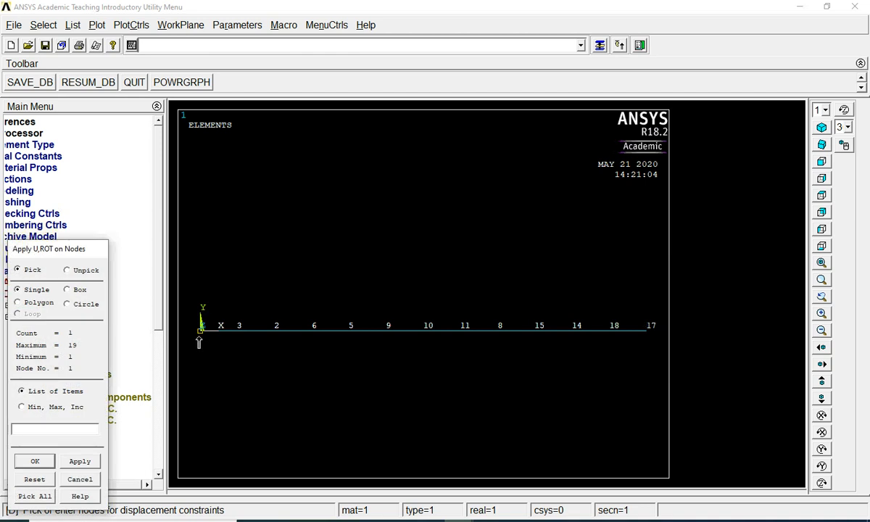
{"action": "left_click", "coordinate": [35, 461]}
{"action": "left_click", "coordinate": [508, 228]}
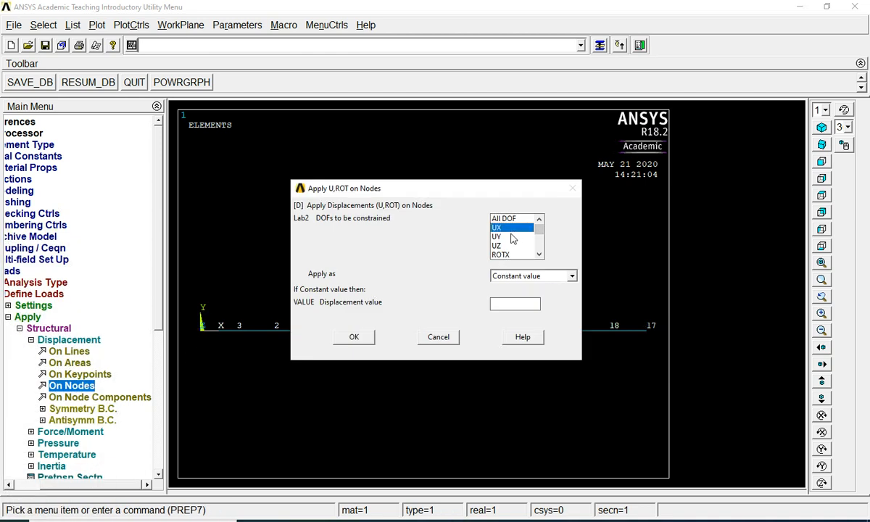
{"action": "left_click", "coordinate": [512, 237]}
{"action": "left_click", "coordinate": [508, 246]}
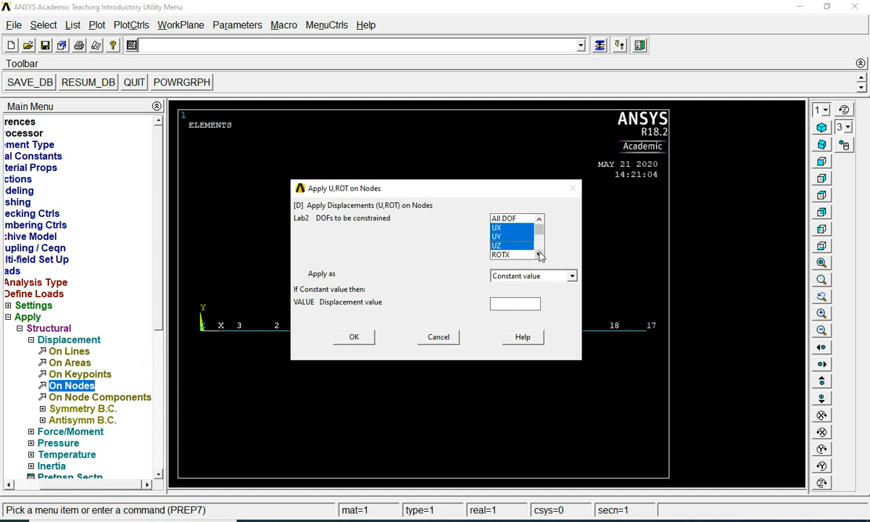
{"action": "left_click", "coordinate": [539, 254]}
{"action": "left_click", "coordinate": [539, 255]}
{"action": "left_click", "coordinate": [539, 254]}
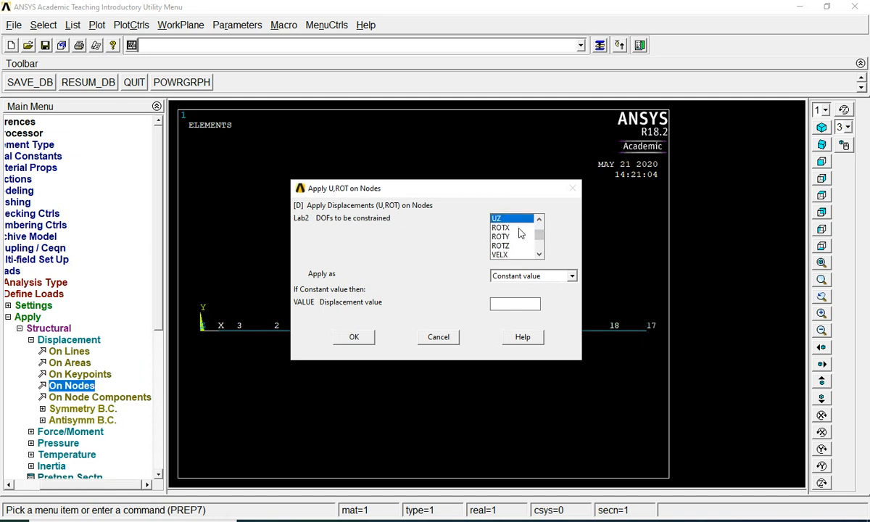
{"action": "left_click", "coordinate": [516, 229]}
{"action": "left_click", "coordinate": [516, 237]}
{"action": "type", "text": "0"}
{"action": "left_click", "coordinate": [367, 341]}
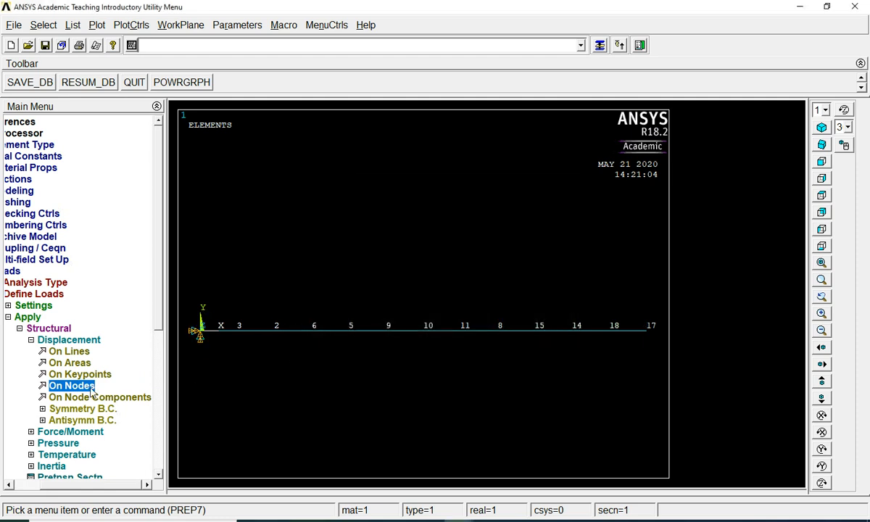
Constrain UY, UZ, ROTX and ROTY with displacement value 0 on end node 17, leaving UX unconstrained.
{"action": "left_click", "coordinate": [647, 328]}
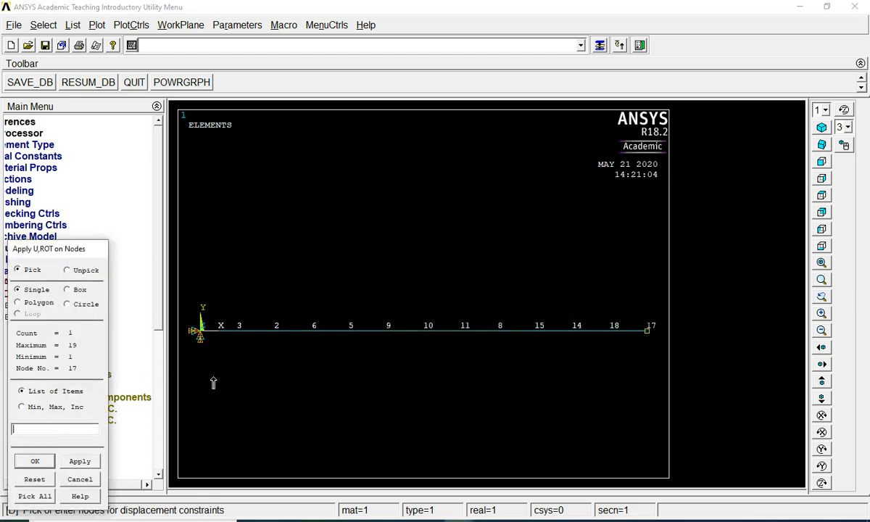
{"action": "left_click", "coordinate": [35, 461]}
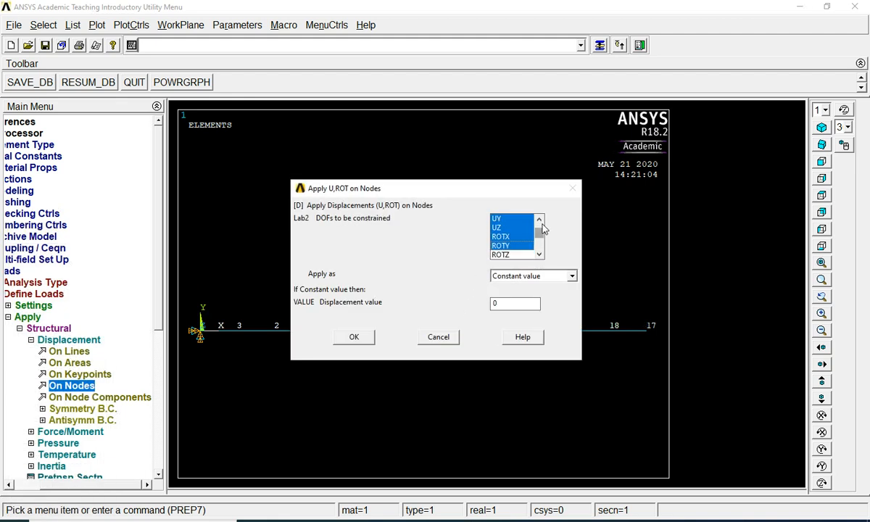
{"action": "left_click", "coordinate": [539, 219]}
{"action": "left_click", "coordinate": [513, 228]}
{"action": "left_click", "coordinate": [539, 254]}
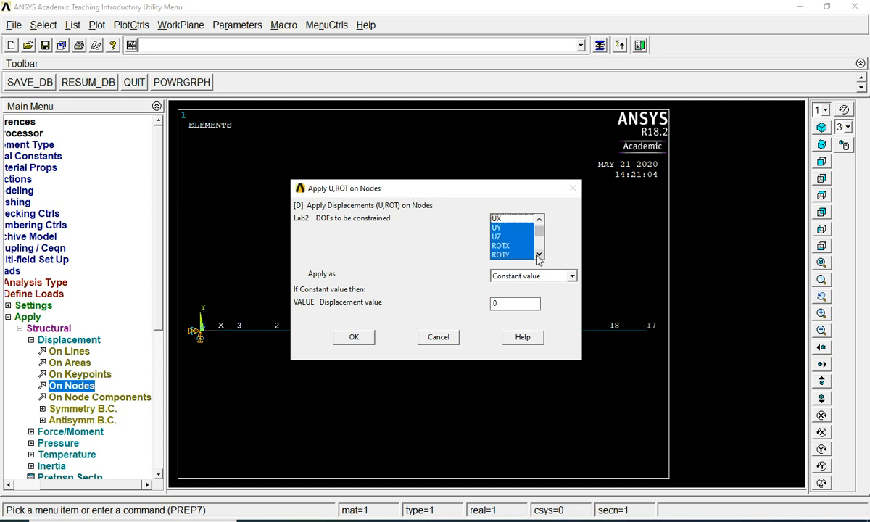
{"action": "left_click", "coordinate": [539, 255]}
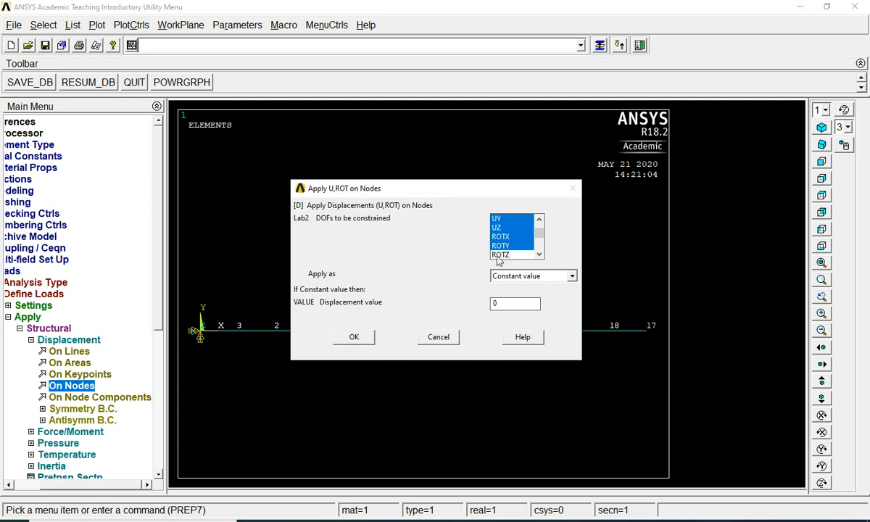
{"action": "scroll", "coordinate": [508, 221], "scroll_direction": "up", "scroll_amount": 2}
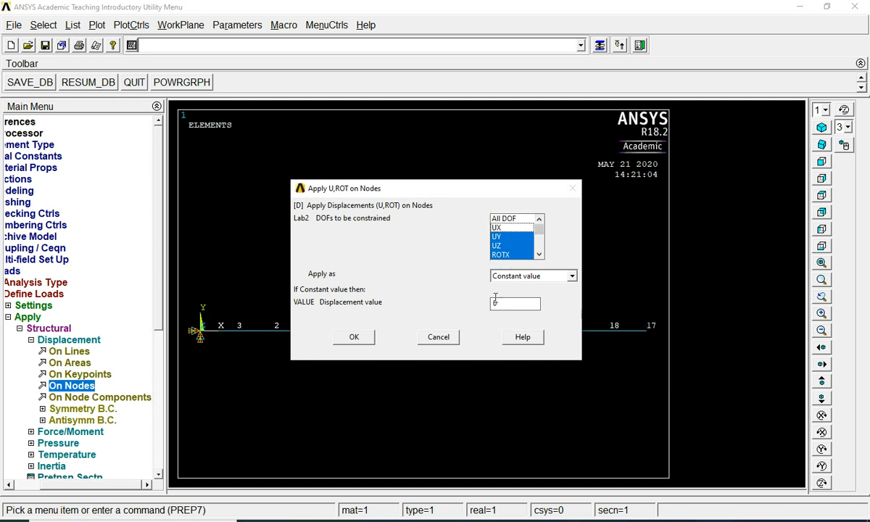
{"action": "left_click", "coordinate": [354, 338]}
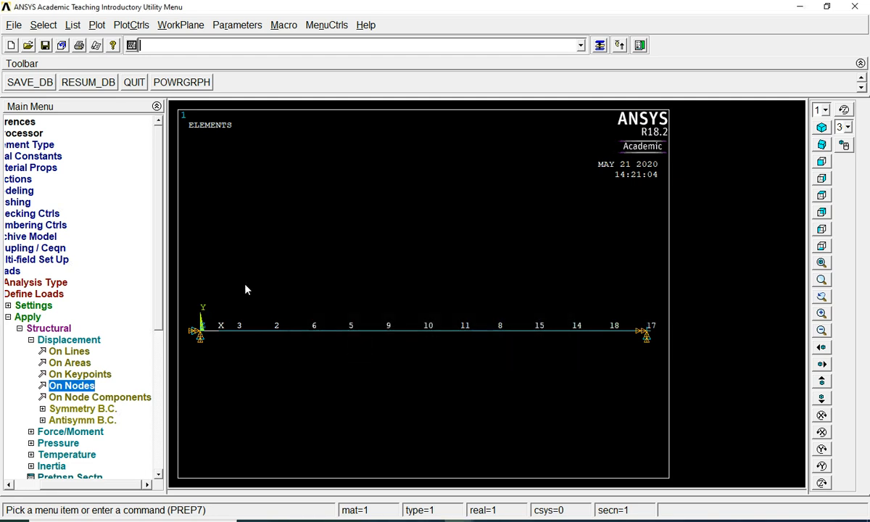
Apply a constant force of -1000 in the FY direction on node 2.
{"action": "left_click", "coordinate": [73, 339]}
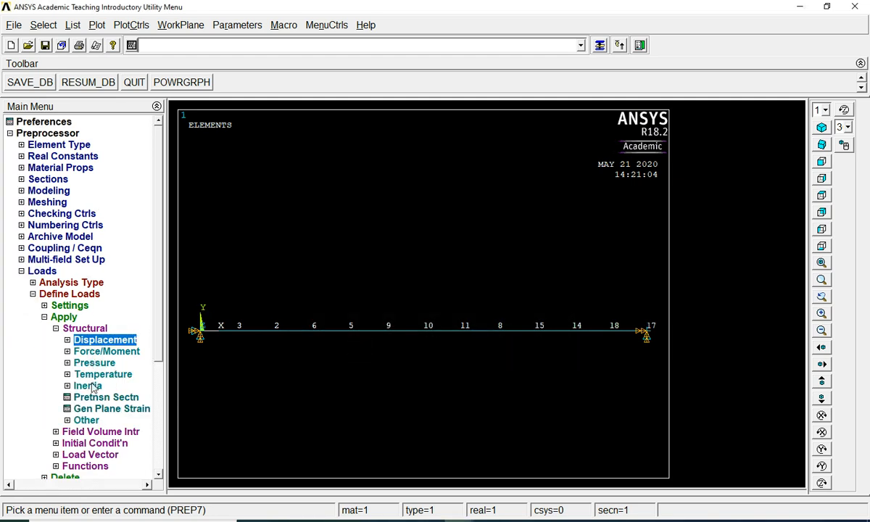
{"action": "left_click", "coordinate": [98, 351]}
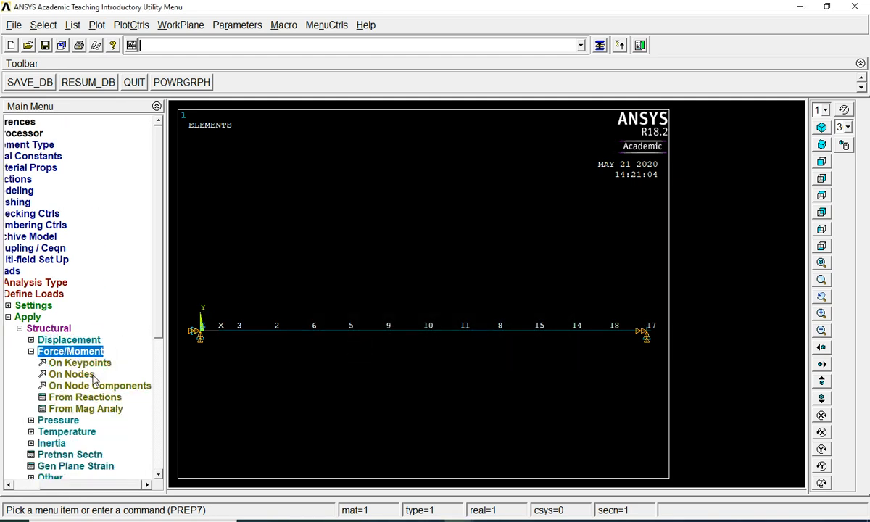
{"action": "left_click", "coordinate": [90, 374]}
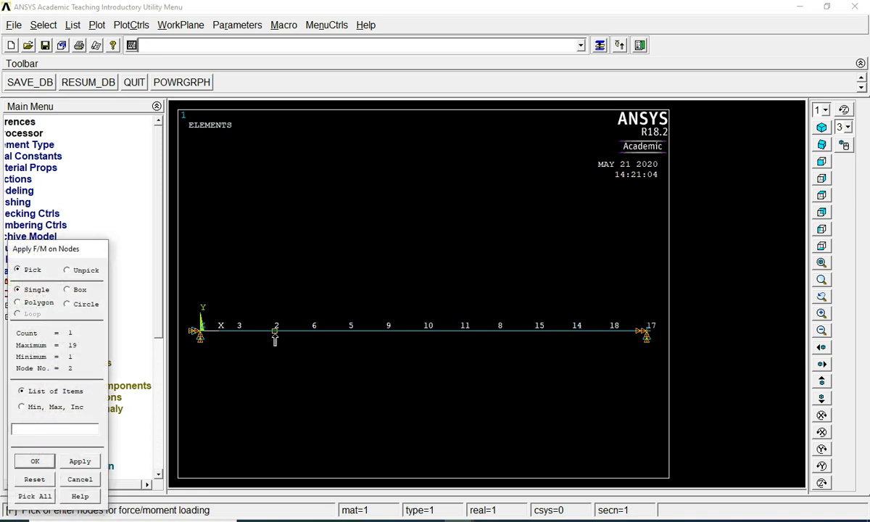
{"action": "left_click", "coordinate": [34, 461]}
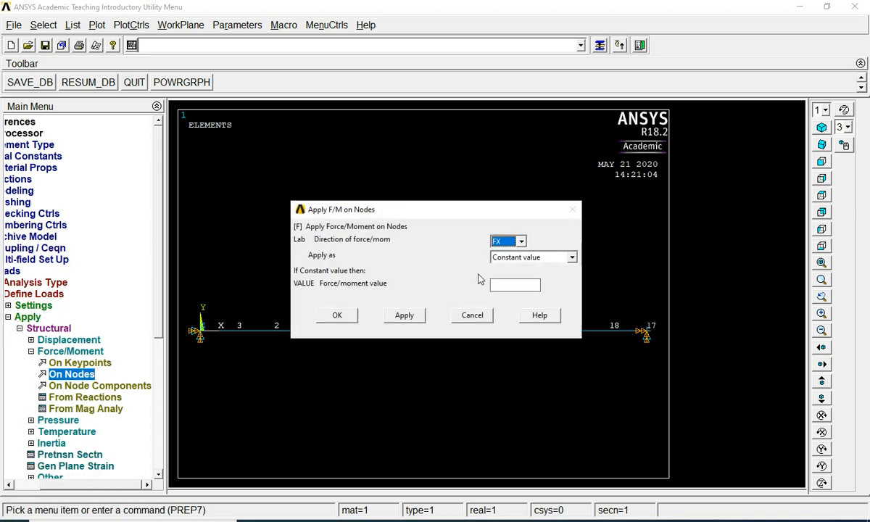
{"action": "left_click", "coordinate": [521, 241]}
{"action": "left_click", "coordinate": [505, 260]}
{"action": "left_click", "coordinate": [503, 284]}
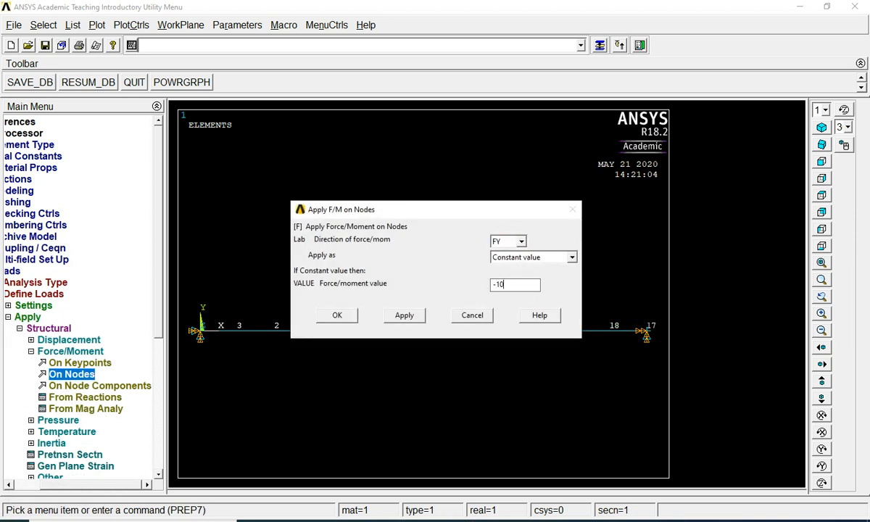
{"action": "left_click", "coordinate": [404, 314]}
Apply a constant force of -4000 in the FY direction on node 14 and finish placing nodal forces.
{"action": "left_click", "coordinate": [573, 330]}
{"action": "left_click", "coordinate": [35, 461]}
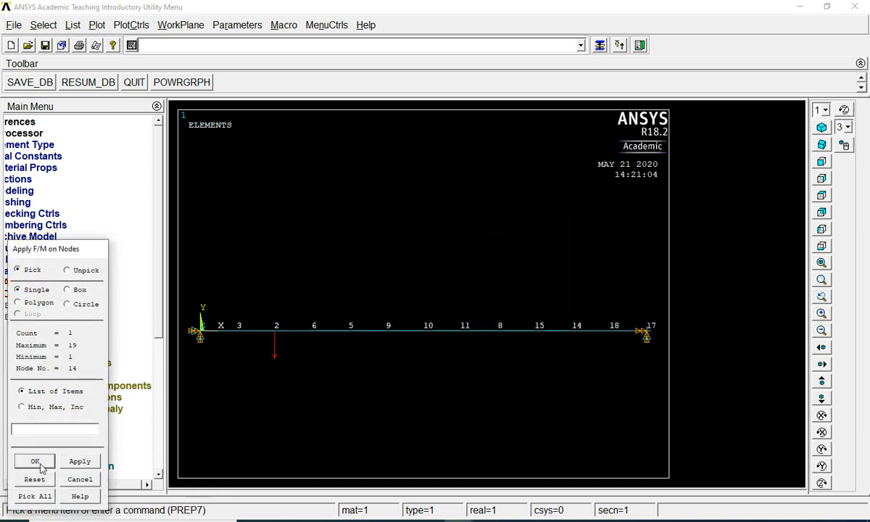
{"action": "left_click_drag", "start_coordinate": [515, 283], "coordinate": [496, 288]}
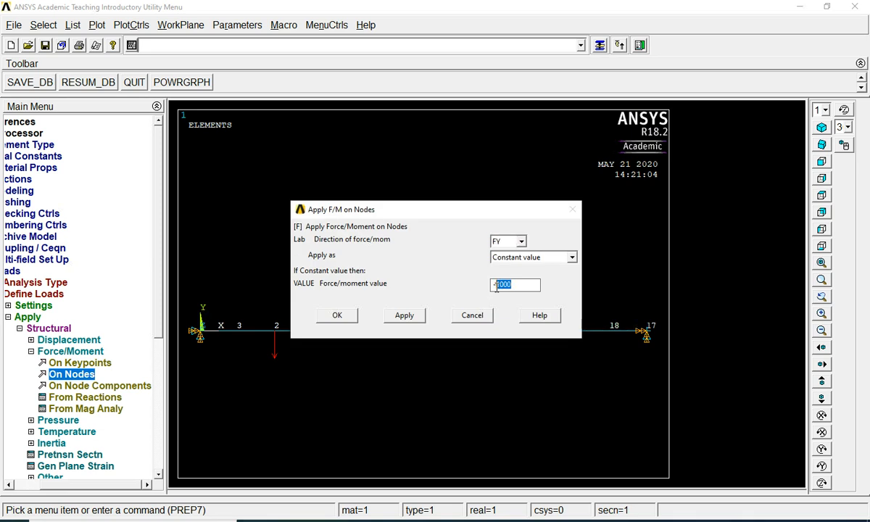
{"action": "type", "text": "4"}
{"action": "left_click", "coordinate": [403, 315]}
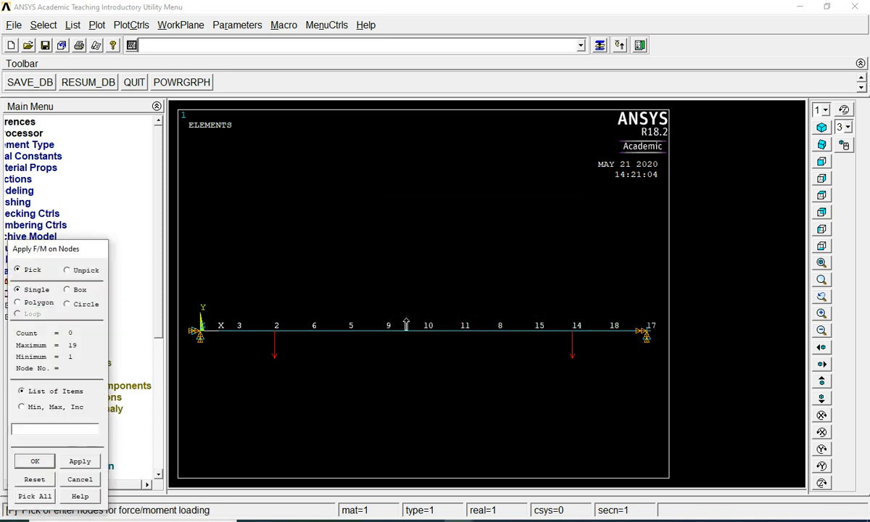
{"action": "left_click", "coordinate": [79, 480]}
Apply a beam pressure of 2000 at nodes I and J with load key 1 on the two elements between nodes 5 and 8.
{"action": "left_click", "coordinate": [94, 362]}
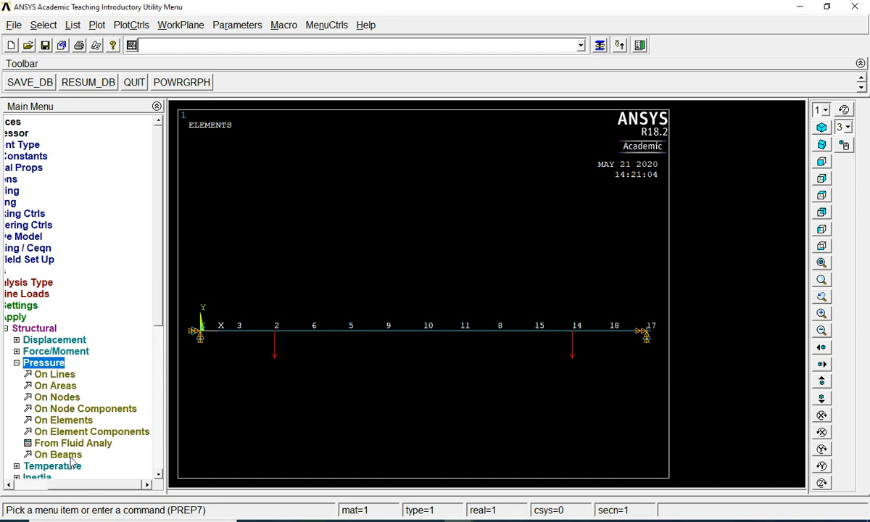
{"action": "left_click", "coordinate": [52, 455]}
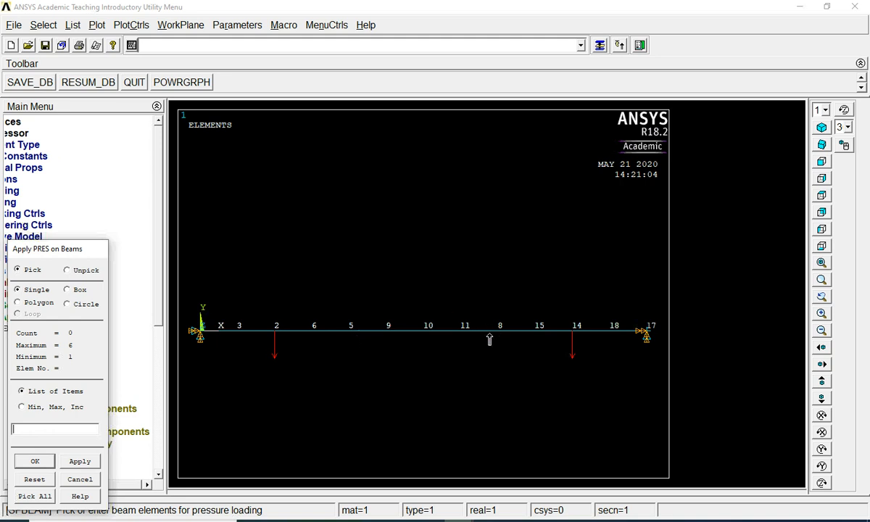
{"action": "left_click", "coordinate": [377, 341]}
{"action": "left_click", "coordinate": [456, 341]}
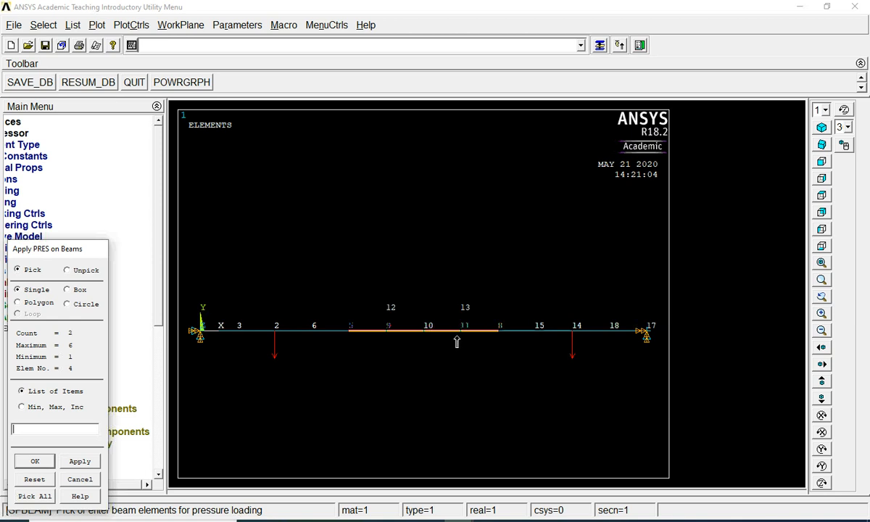
{"action": "left_click", "coordinate": [36, 463]}
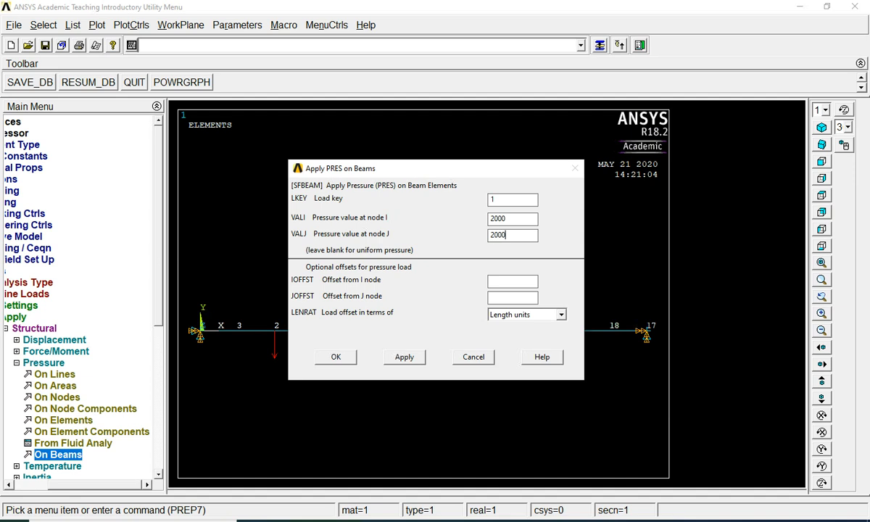
{"action": "type", "text": "2000"}
{"action": "left_click", "coordinate": [339, 356]}
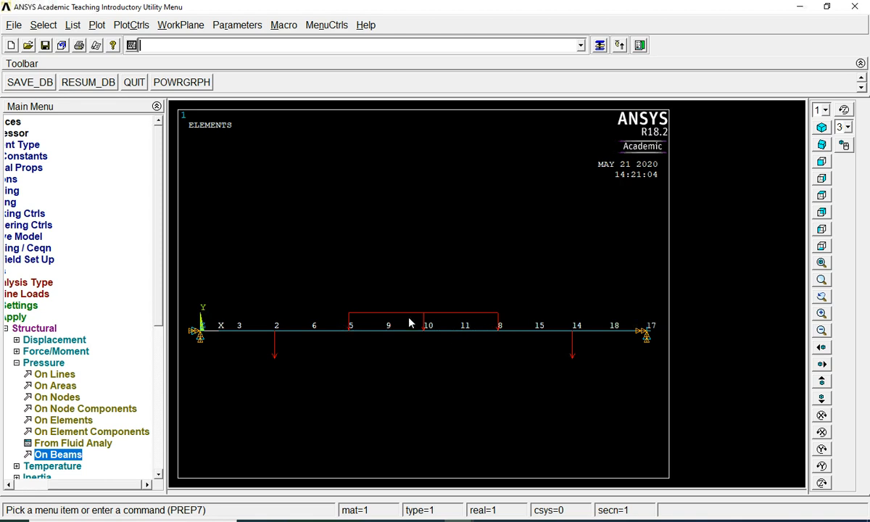
Finish the load definition and save the model database.
{"action": "left_click", "coordinate": [16, 362]}
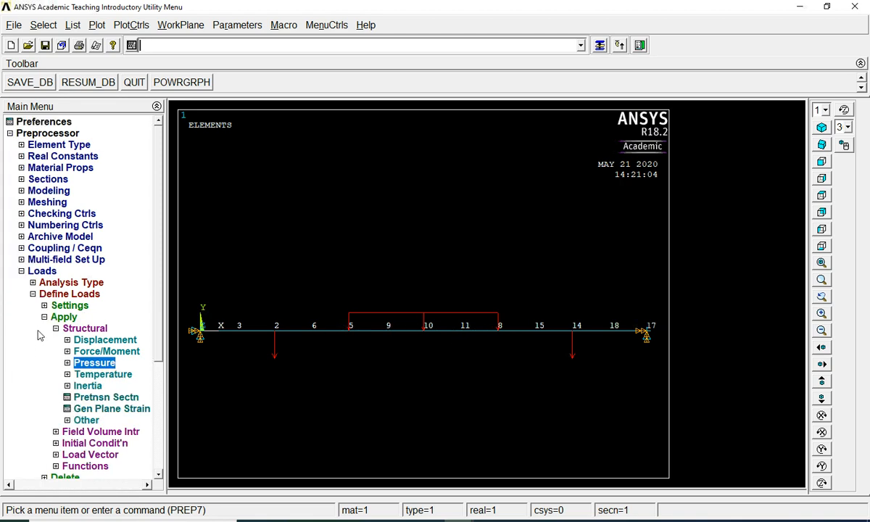
{"action": "left_click", "coordinate": [45, 317]}
{"action": "left_click", "coordinate": [32, 294]}
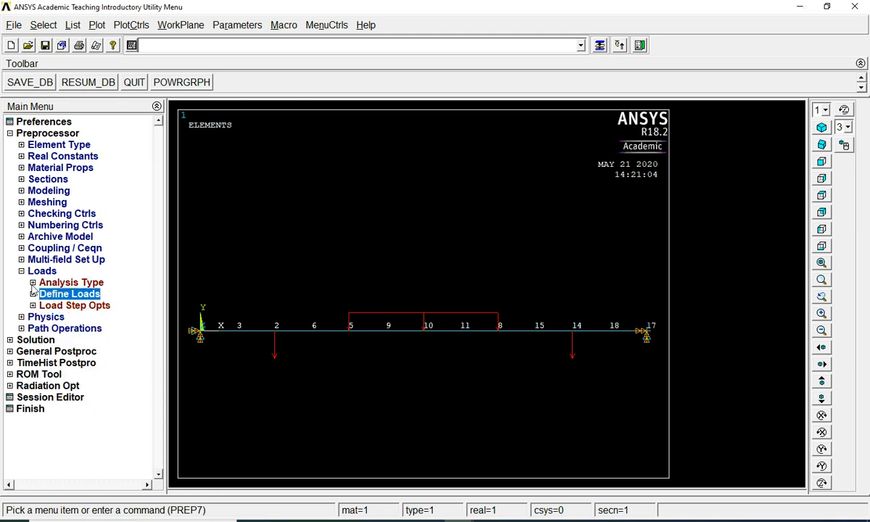
{"action": "left_click", "coordinate": [21, 270]}
{"action": "left_click", "coordinate": [45, 85]}
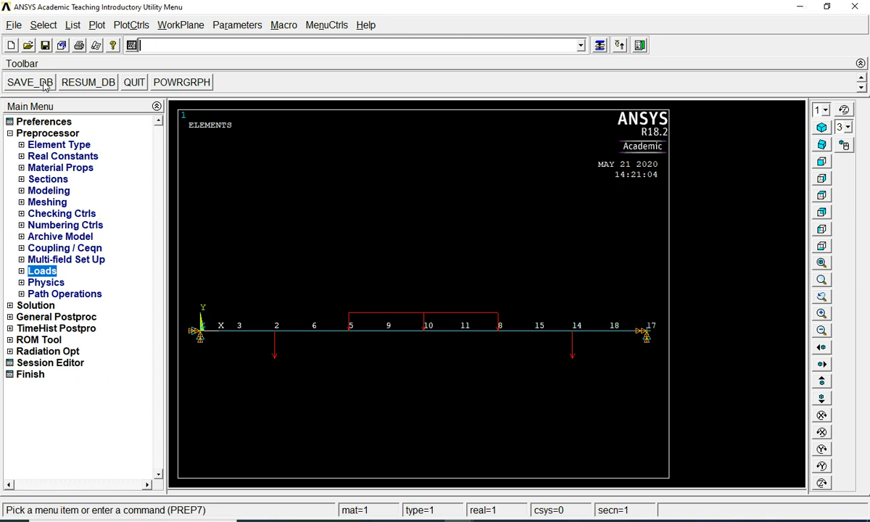
Solve the current load step and close the solution note and status listing.
{"action": "left_click", "coordinate": [39, 305]}
{"action": "left_click", "coordinate": [43, 145]}
{"action": "left_click", "coordinate": [42, 213]}
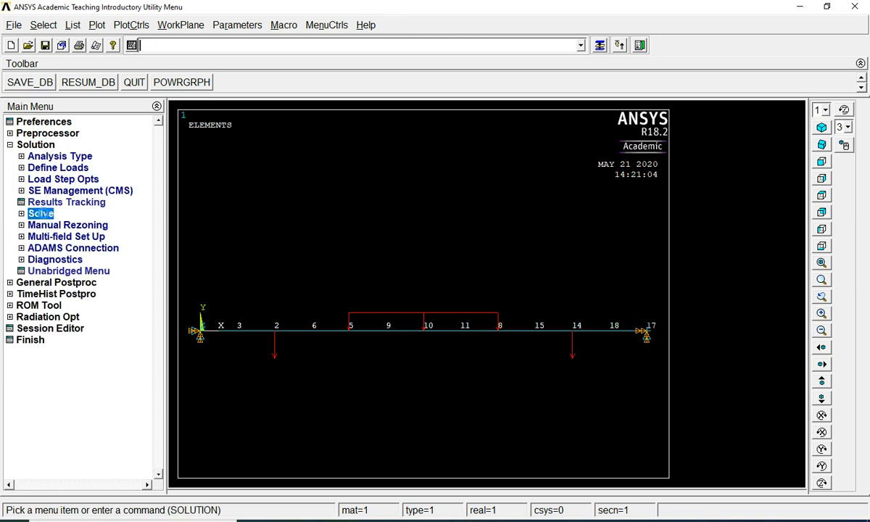
{"action": "left_click", "coordinate": [64, 225]}
{"action": "left_click", "coordinate": [418, 326]}
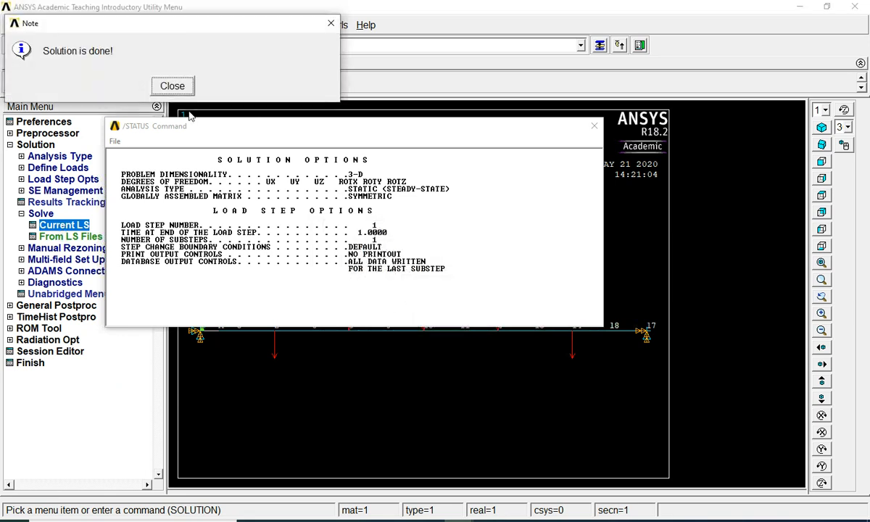
{"action": "left_click", "coordinate": [172, 86]}
{"action": "left_click", "coordinate": [114, 141]}
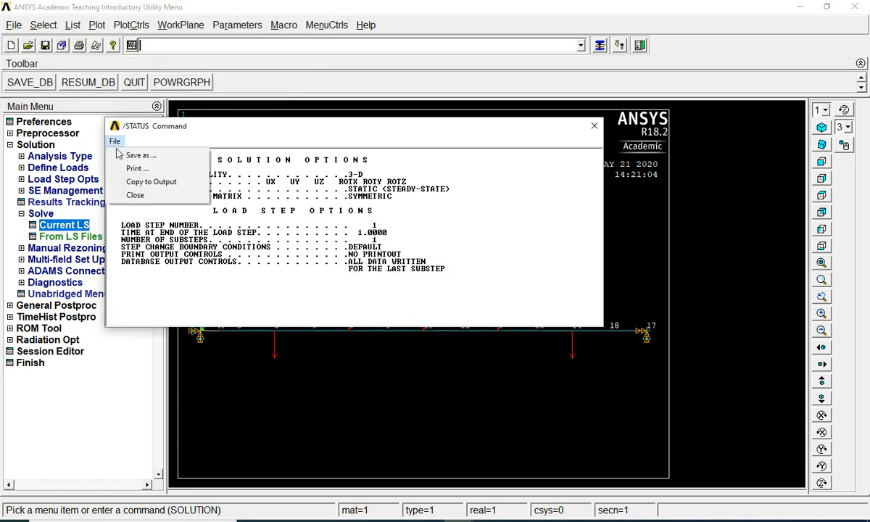
{"action": "left_click", "coordinate": [133, 194]}
Plot the deformed shape of the beam together with its undeformed shape.
{"action": "left_click", "coordinate": [79, 305]}
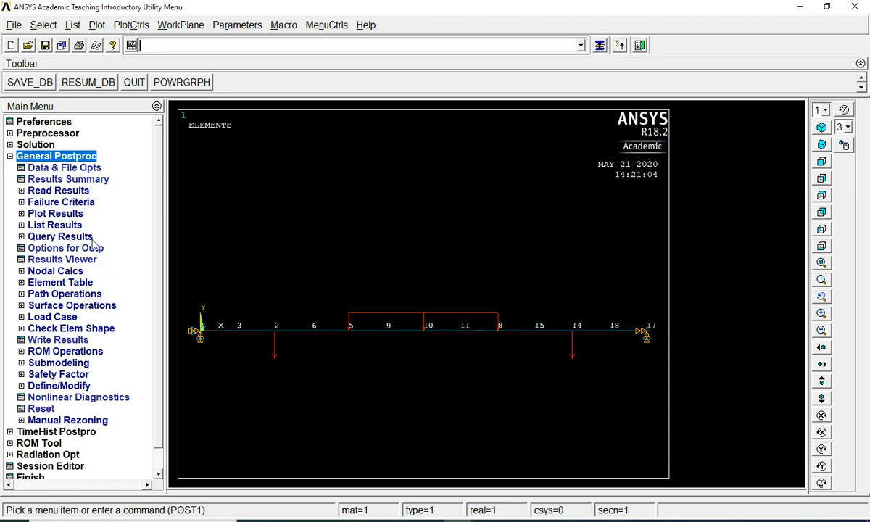
{"action": "left_click", "coordinate": [71, 213]}
{"action": "left_click", "coordinate": [80, 227]}
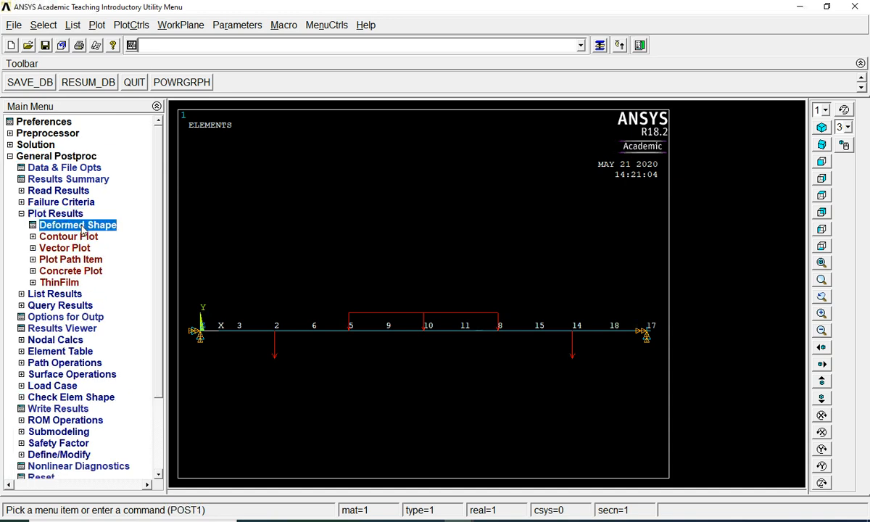
{"action": "left_click", "coordinate": [511, 266]}
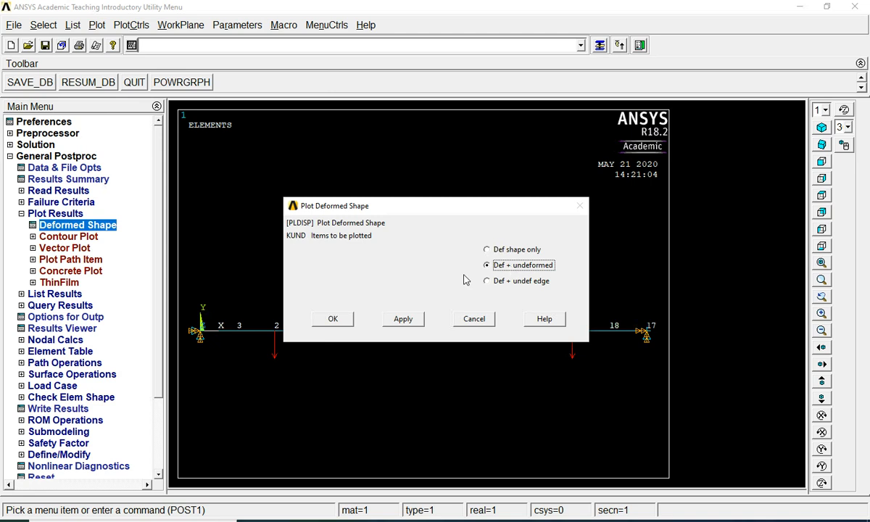
{"action": "left_click", "coordinate": [333, 320]}
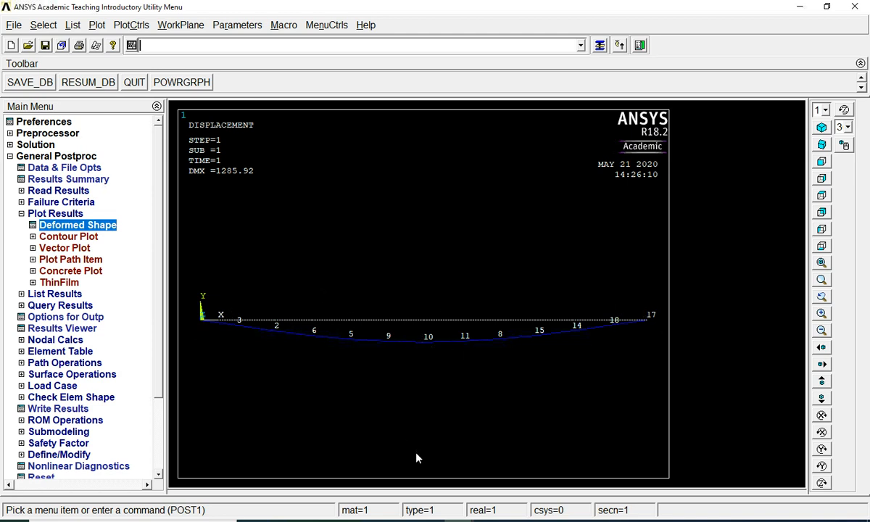
Switch to the PowerPoint presentation and view its Summary of Results slide.
{"action": "left_click", "coordinate": [429, 521]}
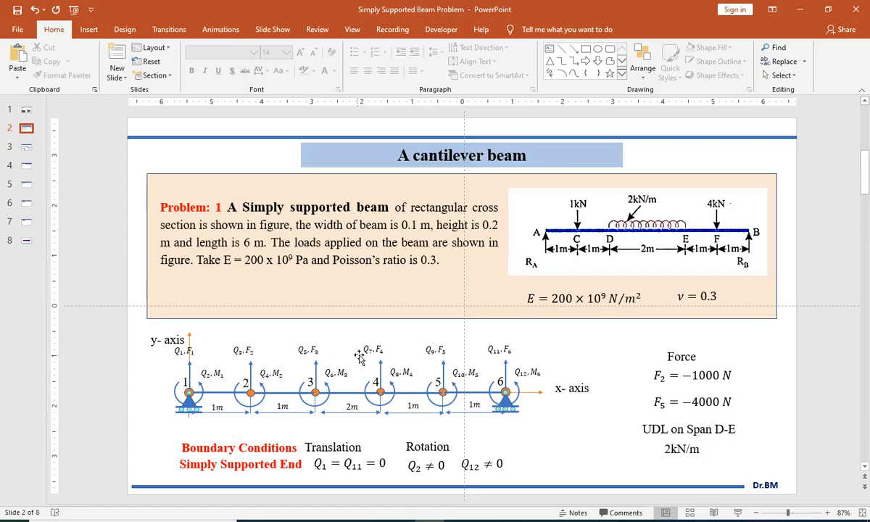
{"action": "scroll", "coordinate": [358, 357], "scroll_direction": "down", "scroll_amount": 2}
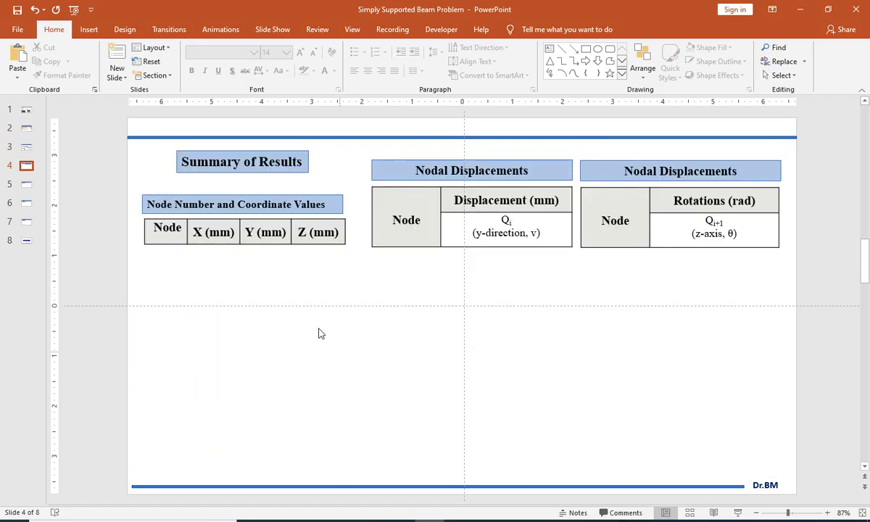
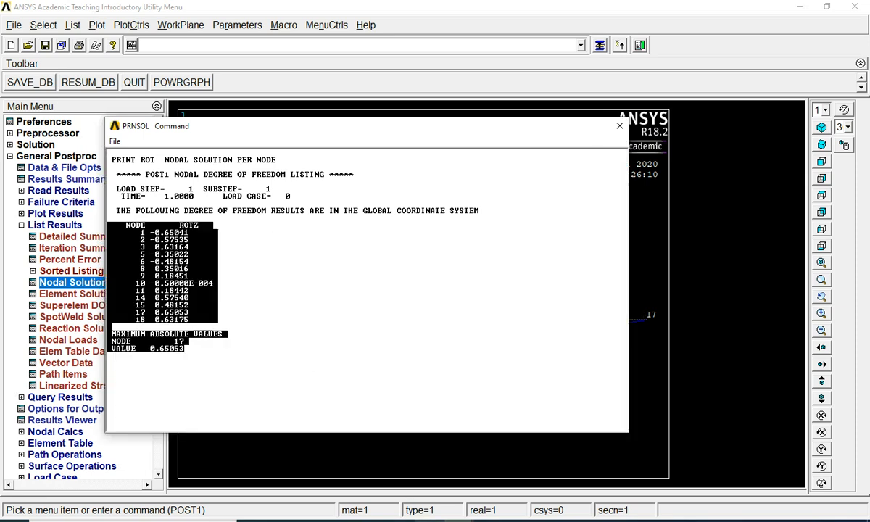
Paste the copied ROTZ listing into the PowerPoint results slide, reduce its text to 16 pt and place it under the Rotations (rad) table.
{"action": "left_click", "coordinate": [428, 520]}
{"action": "key", "text": "ctrl+v"}
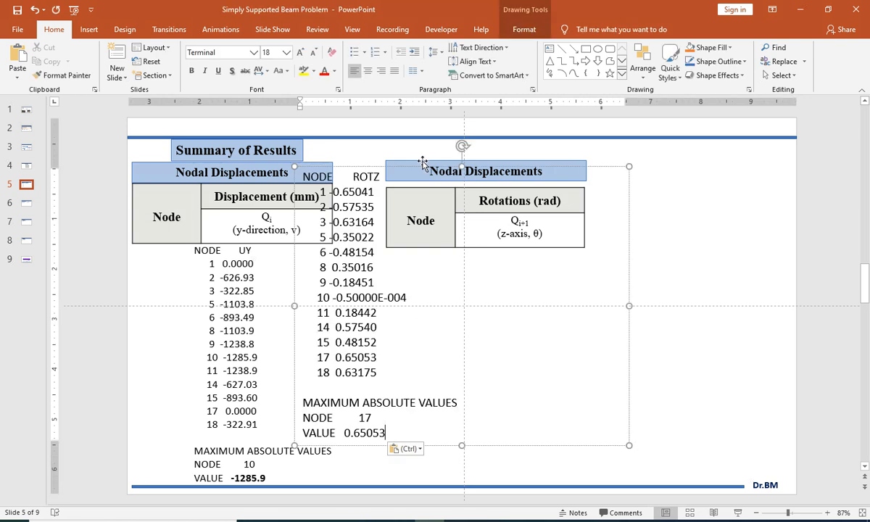
{"action": "left_click", "coordinate": [376, 170]}
{"action": "key", "text": "ctrl+shift+comma"}
{"action": "left_click_drag", "start_coordinate": [376, 168], "coordinate": [466, 239]}
{"action": "left_click", "coordinate": [642, 202]}
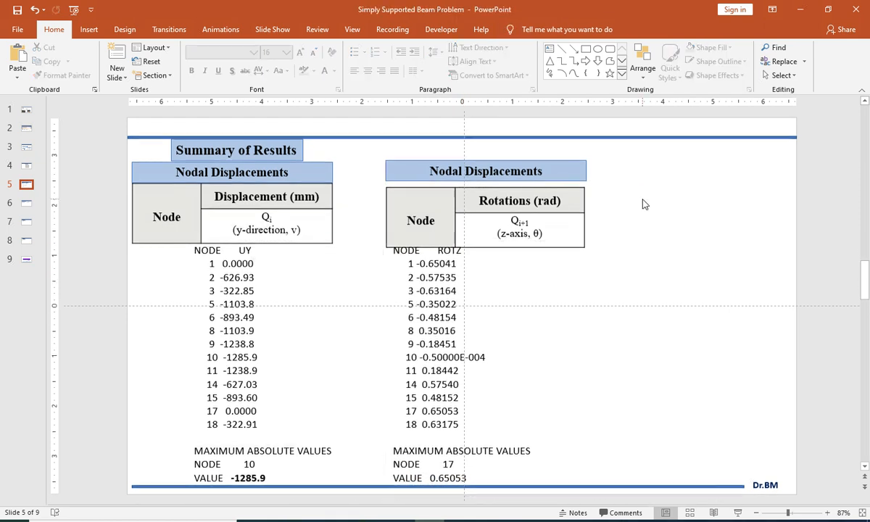
Switch back to ANSYS and close the nodal rotation listing.
{"action": "mouse_move", "coordinate": [499, 448]}
{"action": "left_click", "coordinate": [482, 434]}
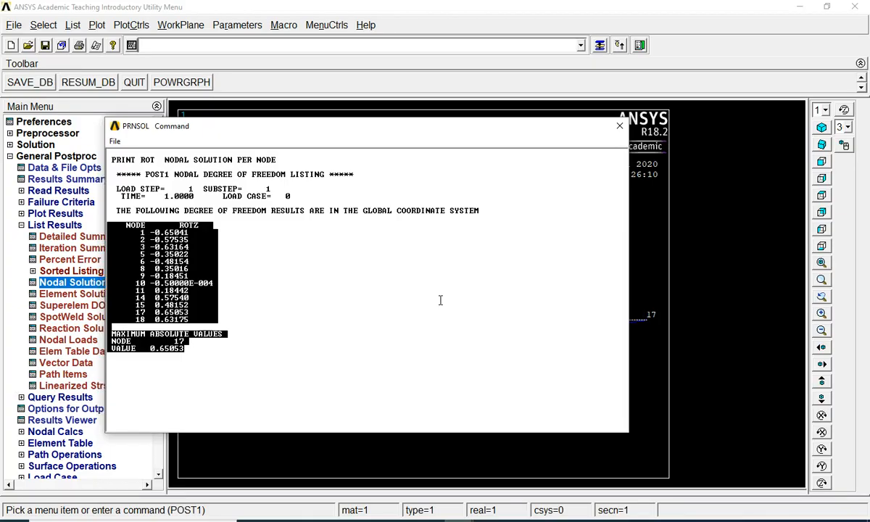
{"action": "left_click", "coordinate": [619, 125]}
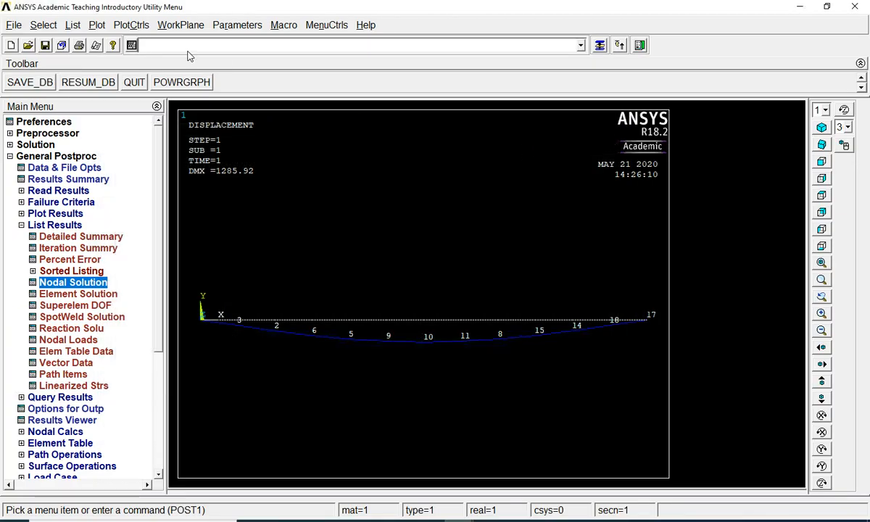
Export the deformed-shape plot as an inverted white/black enhanced metafile named df1 in the BEAM folder.
{"action": "left_click", "coordinate": [122, 26]}
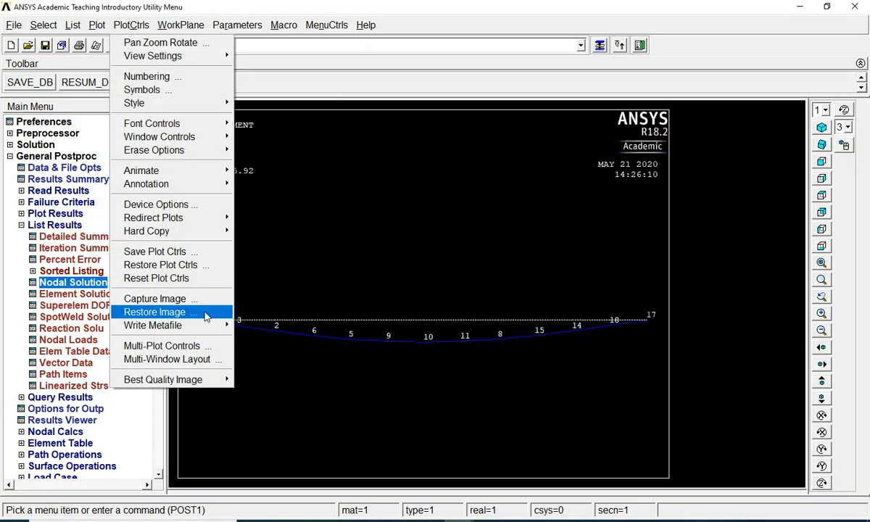
{"action": "mouse_move", "coordinate": [204, 328]}
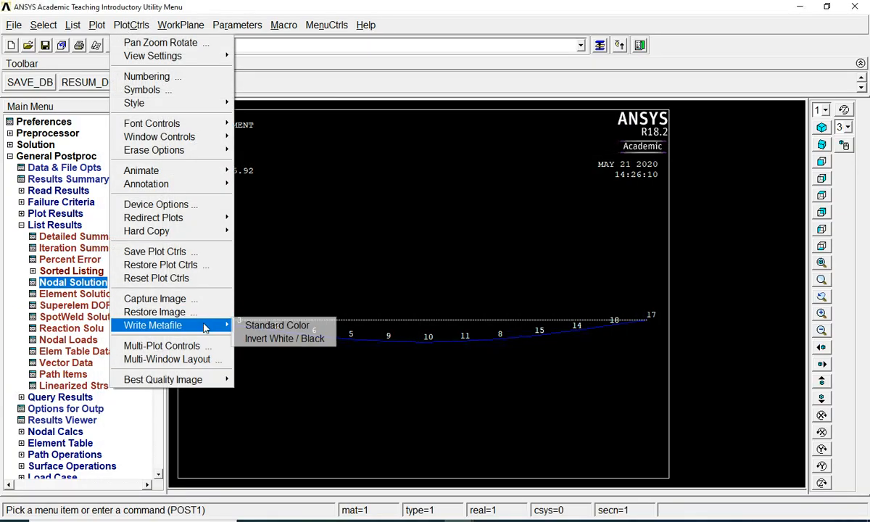
{"action": "left_click", "coordinate": [298, 341]}
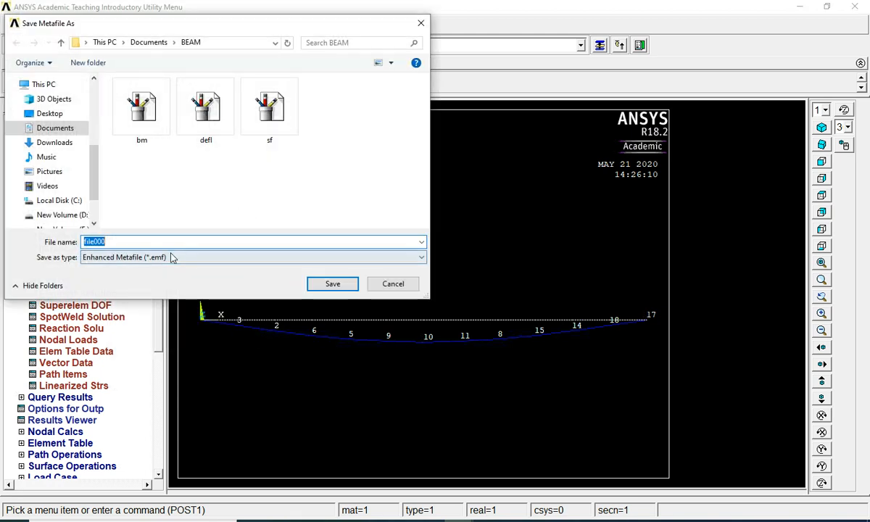
{"action": "type", "text": "df1"}
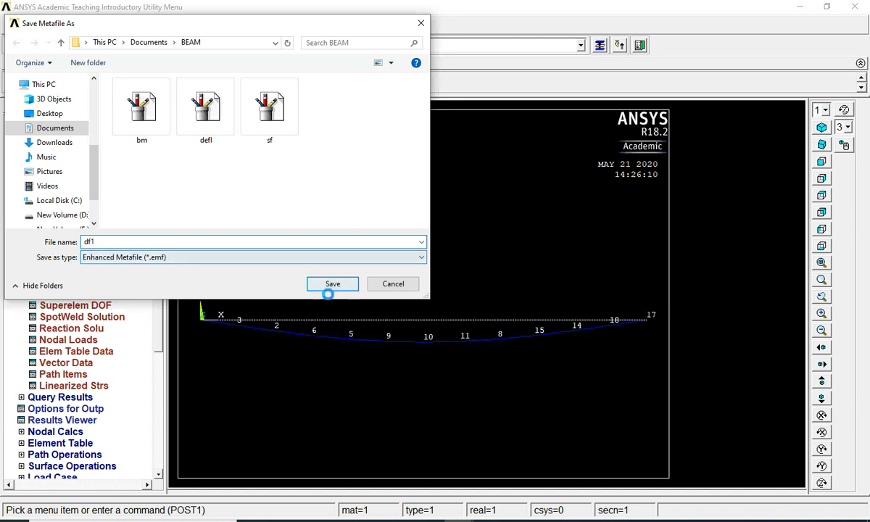
{"action": "left_click", "coordinate": [332, 283]}
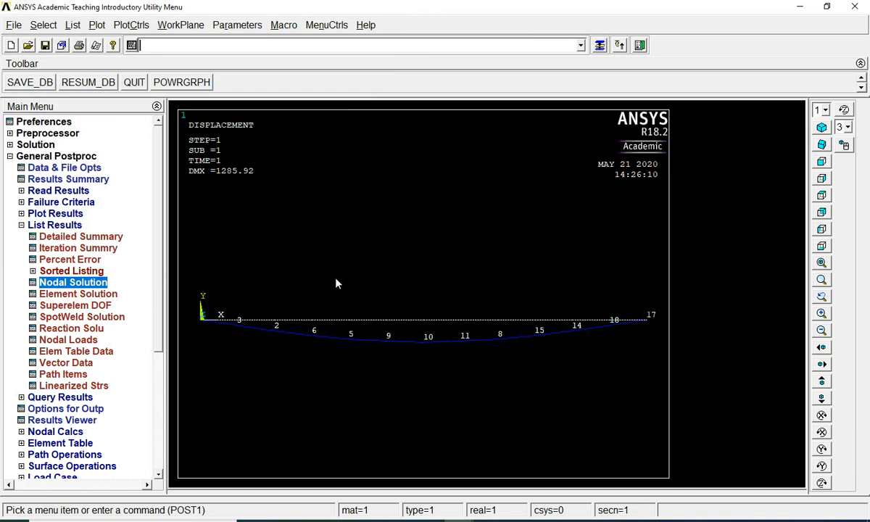
Switch to PowerPoint and insert the picture df1 from Documents > BEAM on the results slide, placed beside the ROTZ listing.
{"action": "key", "text": "alt+Tab"}
{"action": "left_click", "coordinate": [90, 30]}
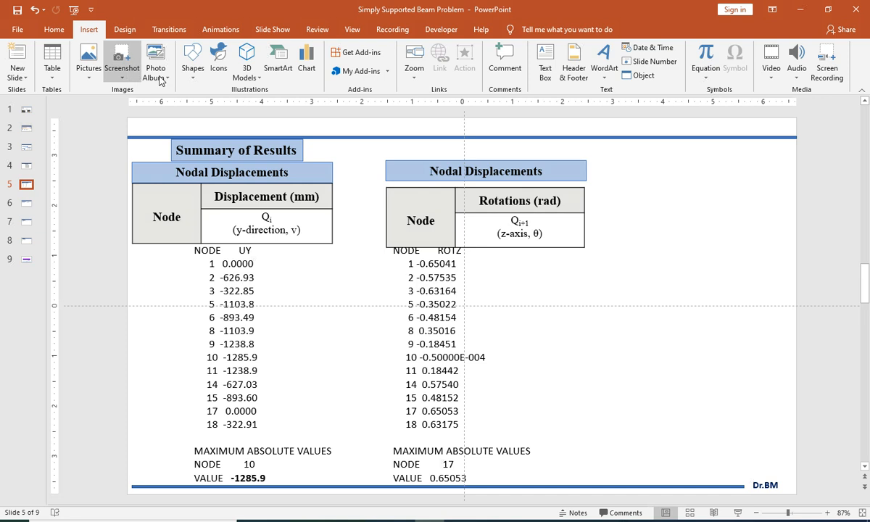
{"action": "left_click", "coordinate": [88, 63]}
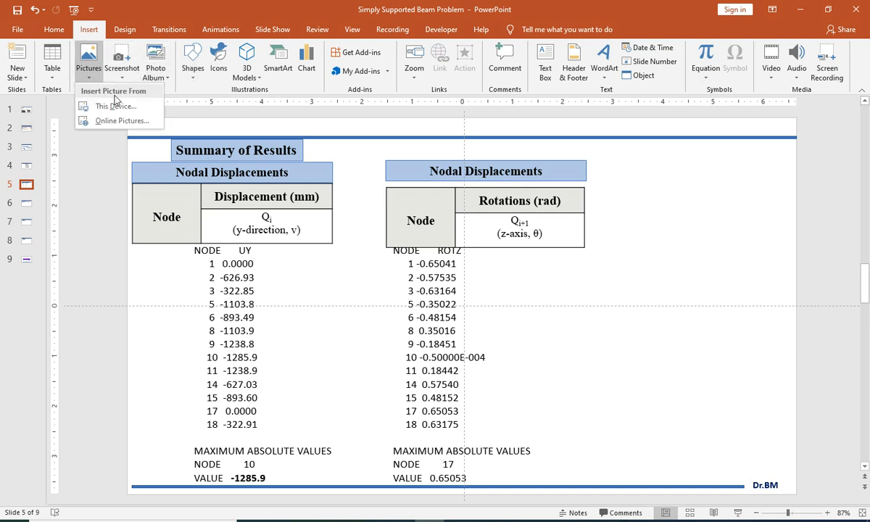
{"action": "left_click", "coordinate": [115, 105]}
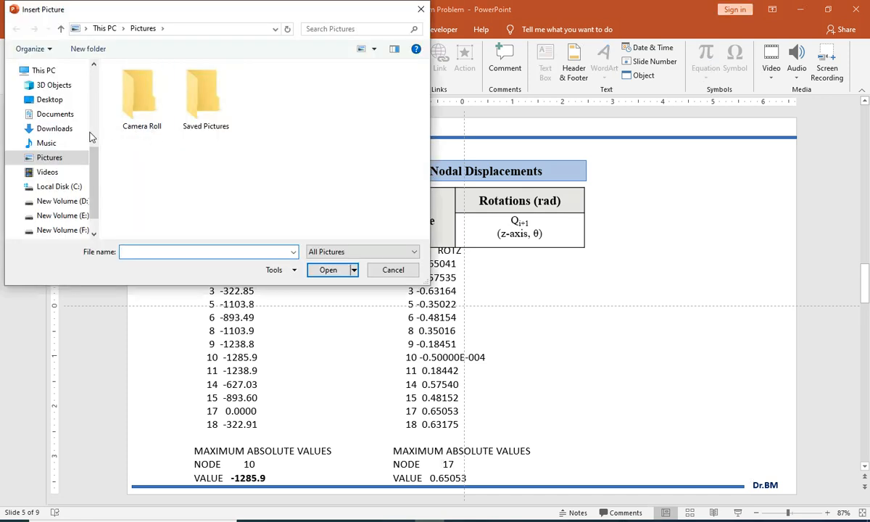
{"action": "left_click", "coordinate": [58, 114]}
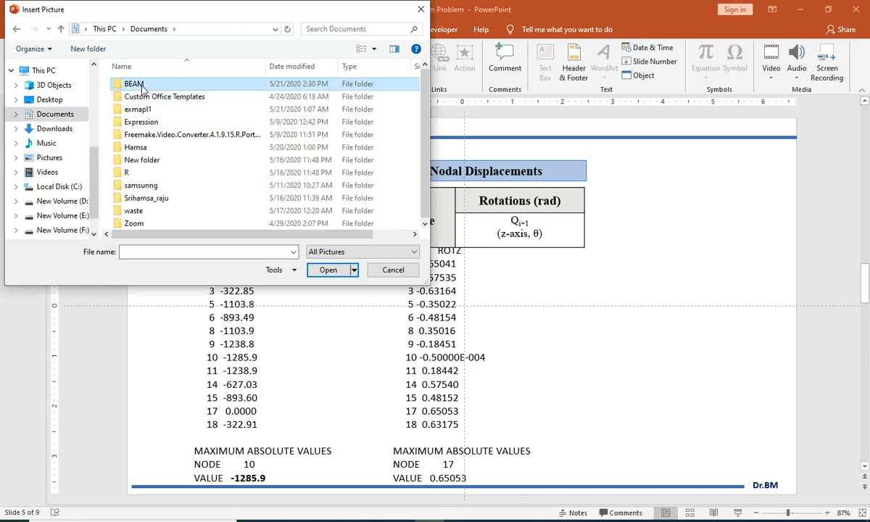
{"action": "double_click", "coordinate": [142, 86]}
{"action": "left_click", "coordinate": [159, 116]}
{"action": "left_click", "coordinate": [326, 270]}
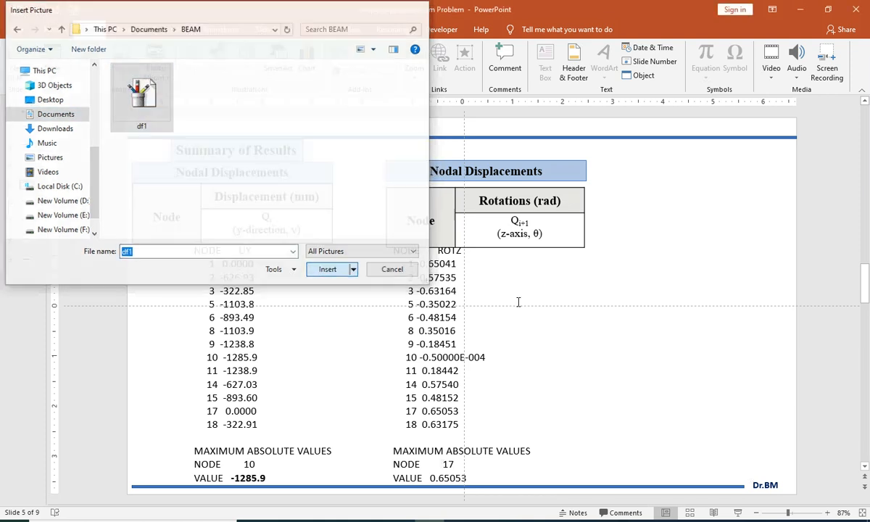
{"action": "left_click", "coordinate": [745, 245]}
{"action": "left_click", "coordinate": [703, 241]}
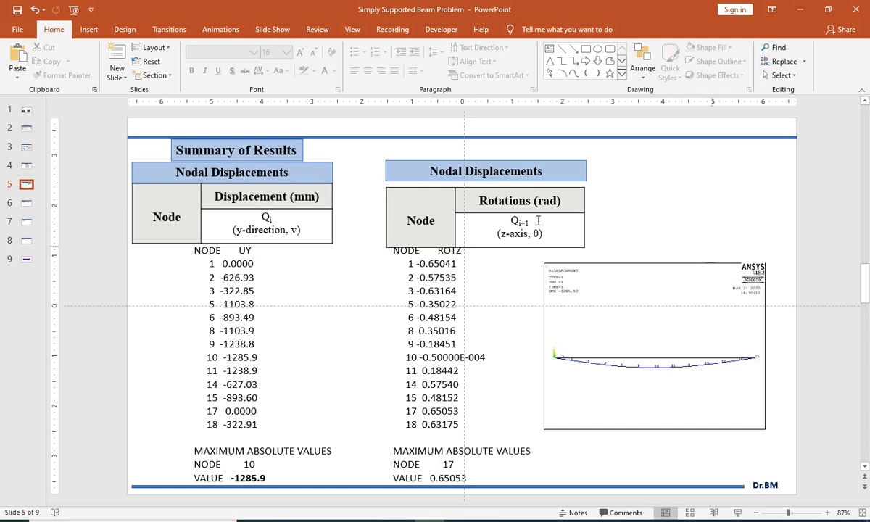
Show the support reactions slide, switch to ANSYS, list the reaction solution for All struc forc F and copy its node rows and total values.
{"action": "left_click", "coordinate": [27, 205]}
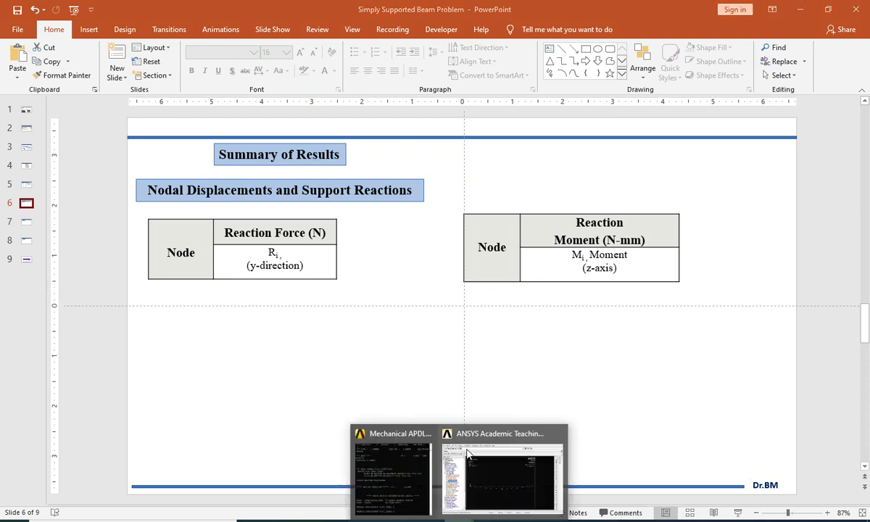
{"action": "left_click", "coordinate": [452, 451]}
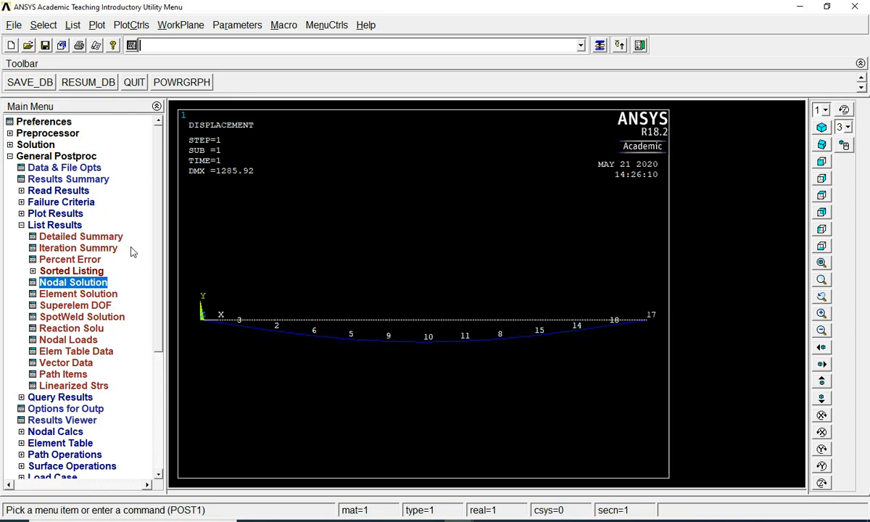
{"action": "left_click", "coordinate": [67, 327]}
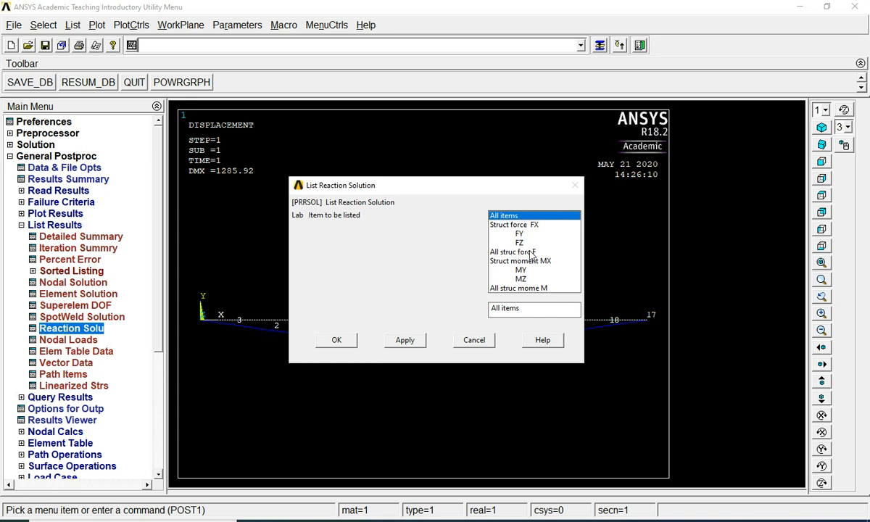
{"action": "left_click", "coordinate": [533, 252]}
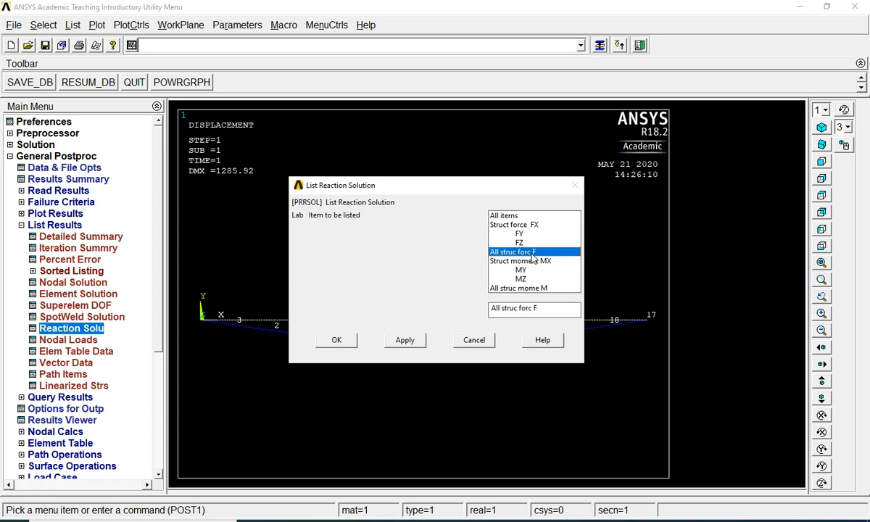
{"action": "left_click", "coordinate": [337, 340]}
{"action": "left_click_drag", "start_coordinate": [314, 262], "coordinate": [107, 223]}
{"action": "key", "text": "ctrl+c"}
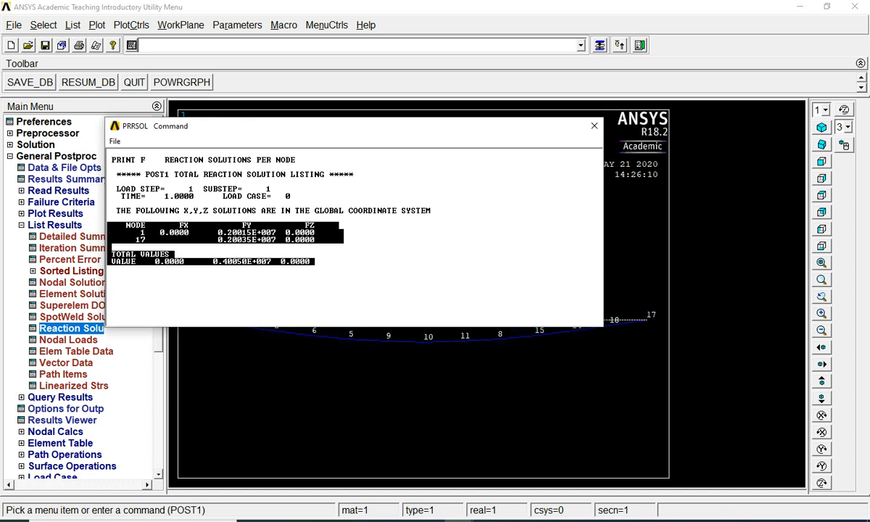
Switch to PowerPoint, paste the force listing under the Reaction Force (N) table and reduce its text to 16 pt.
{"action": "key", "text": "alt+Tab"}
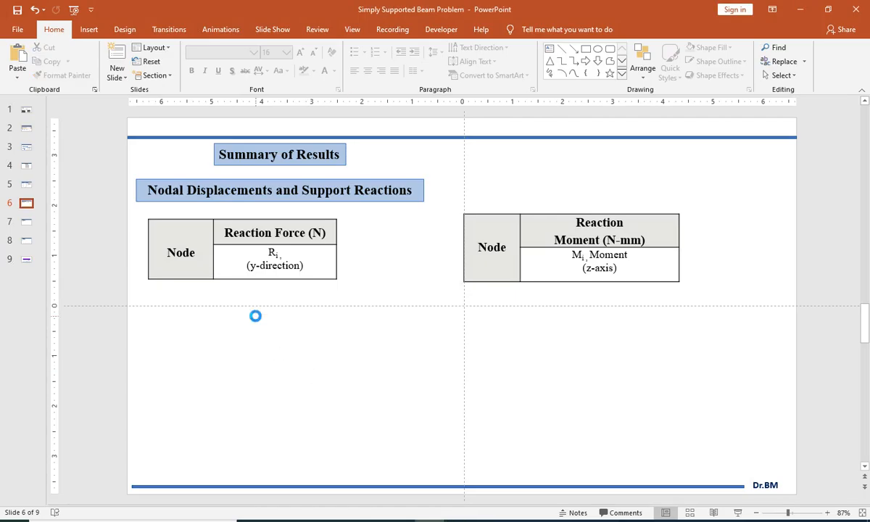
{"action": "key", "text": "ctrl+v"}
{"action": "left_click_drag", "start_coordinate": [244, 299], "coordinate": [227, 297]}
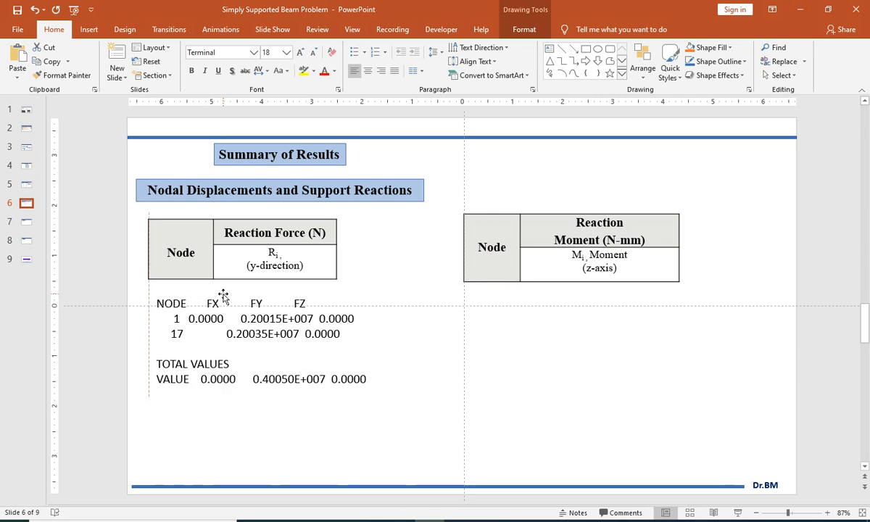
{"action": "left_click", "coordinate": [316, 56]}
{"action": "left_click", "coordinate": [602, 359]}
Return to ANSYS, replace the force listing with the reaction solution for All struc mome M and copy its node rows and totals.
{"action": "left_click", "coordinate": [458, 520]}
{"action": "left_click", "coordinate": [509, 462]}
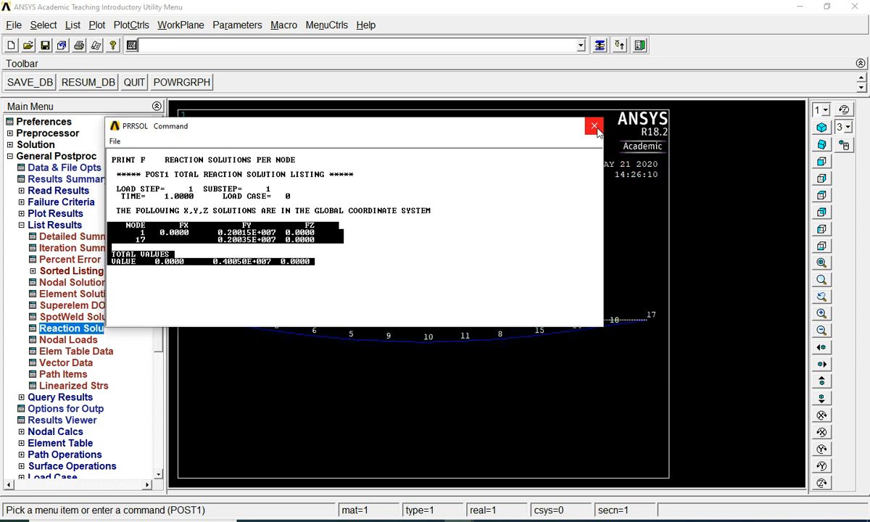
{"action": "left_click", "coordinate": [594, 125]}
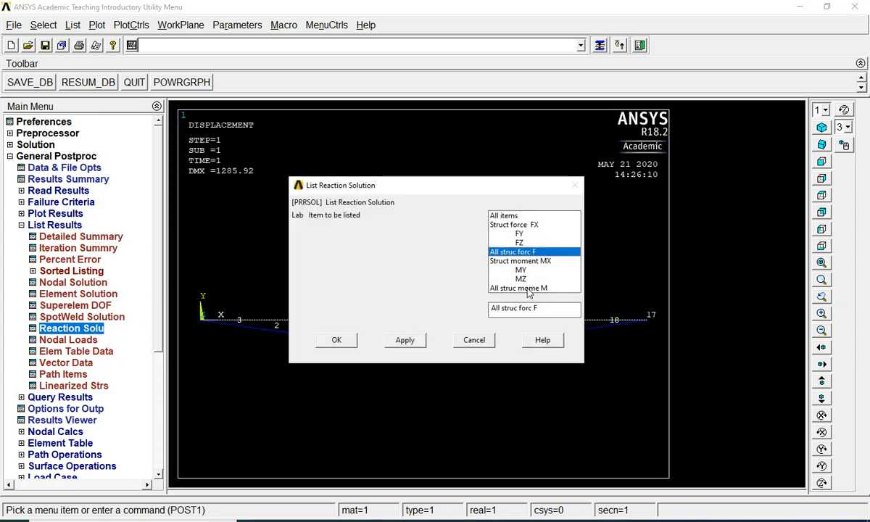
{"action": "left_click", "coordinate": [537, 288]}
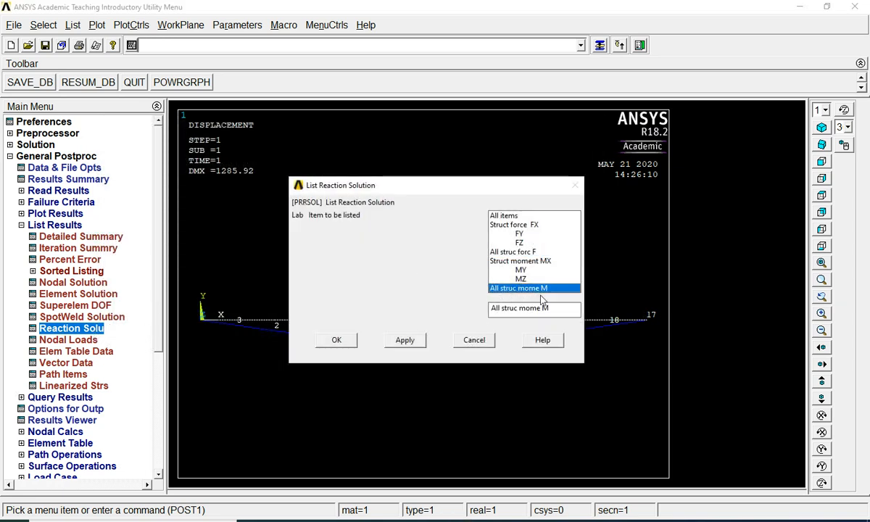
{"action": "left_click", "coordinate": [335, 339]}
{"action": "left_click_drag", "start_coordinate": [316, 265], "coordinate": [89, 225]}
{"action": "key", "text": "ctrl+c"}
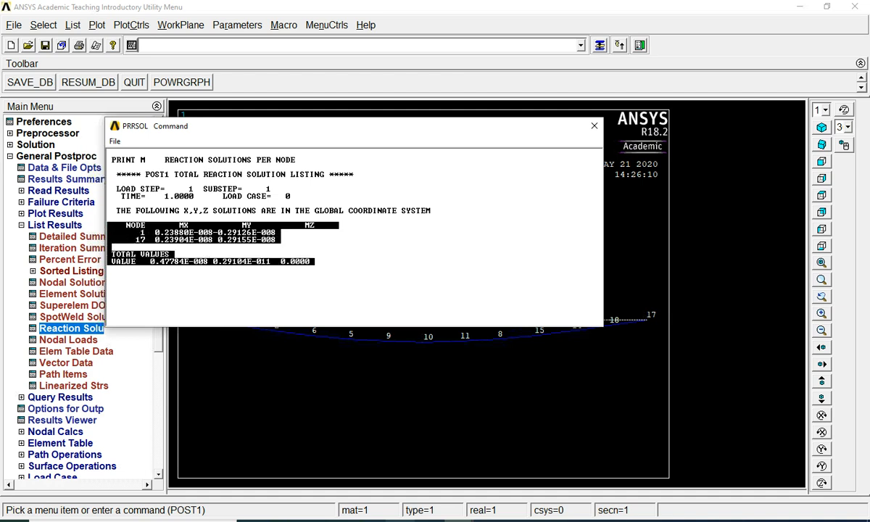
Switch to PowerPoint, paste the moment listing under the Reaction Moment (N-mm) table and reduce its text to 16 pt.
{"action": "left_click", "coordinate": [429, 520]}
{"action": "key", "text": "ctrl+v"}
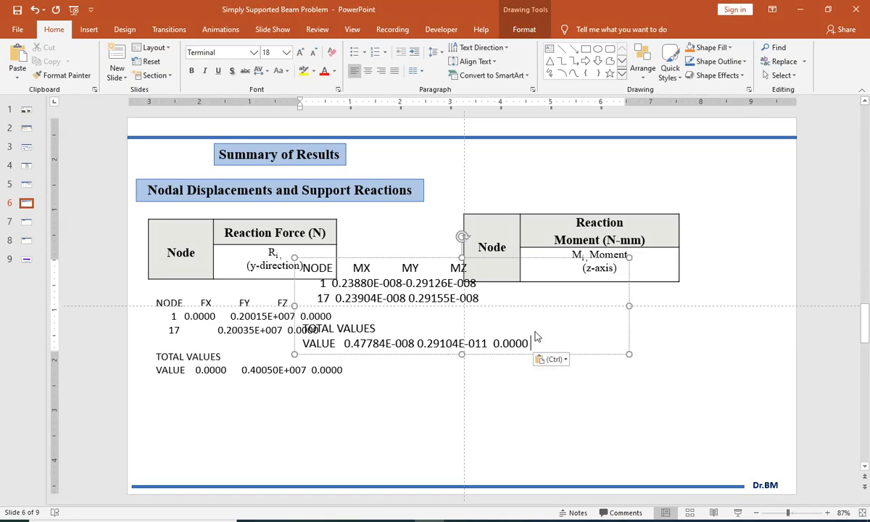
{"action": "left_click_drag", "start_coordinate": [428, 259], "coordinate": [622, 295]}
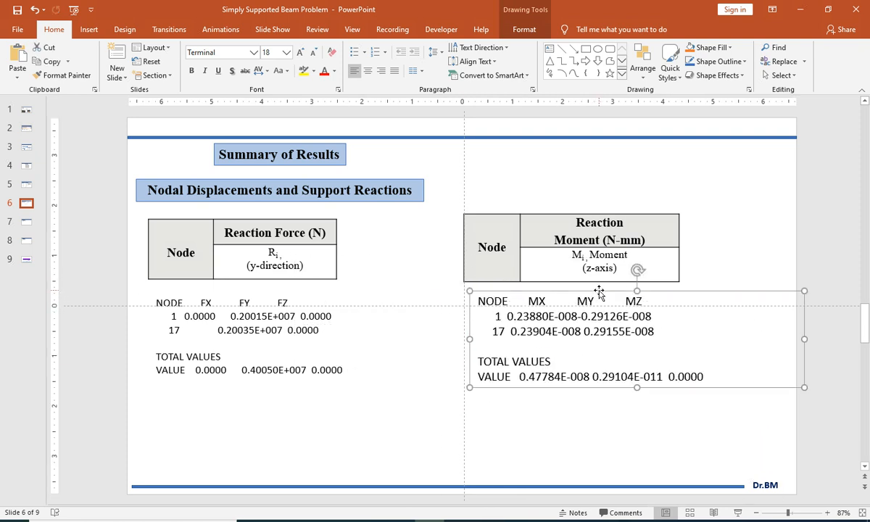
{"action": "left_click", "coordinate": [313, 53]}
{"action": "left_click", "coordinate": [387, 137]}
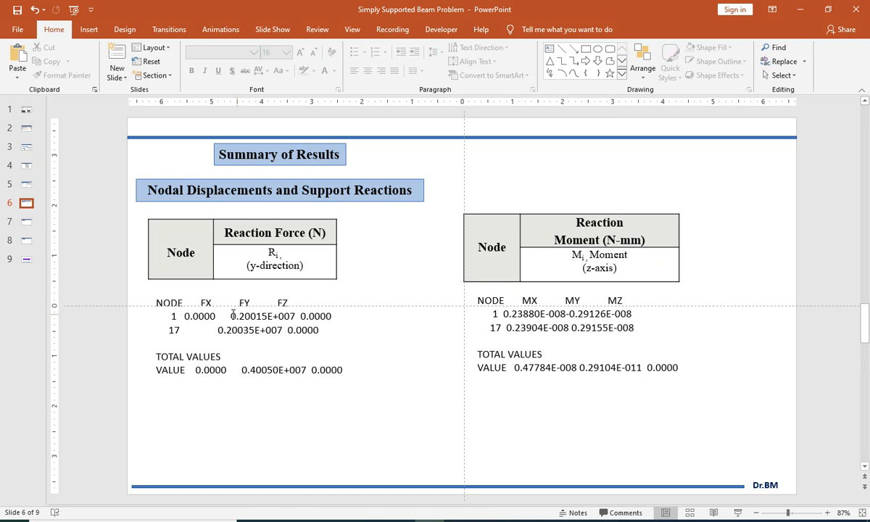
Examine the node 1 and total FY reactions and the moment listing, and go to the Shear Force Values slide.
{"action": "left_click_drag", "start_coordinate": [231, 316], "coordinate": [293, 314]}
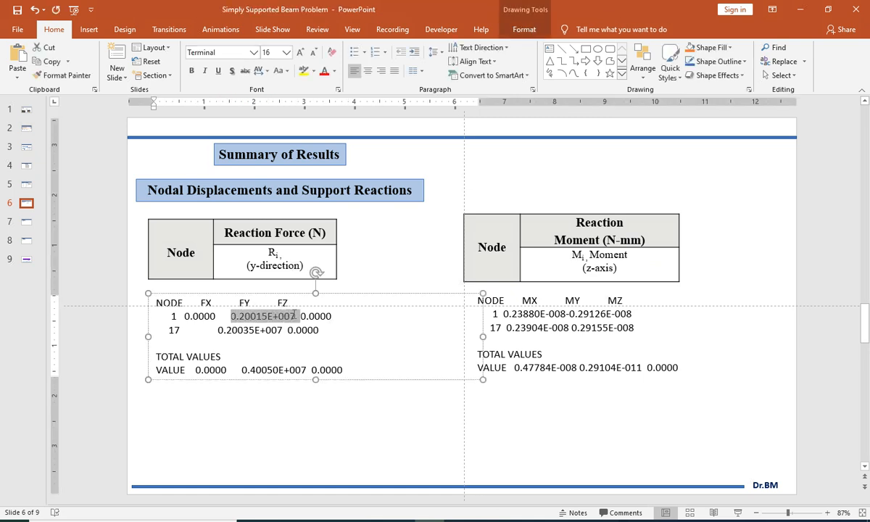
{"action": "left_click_drag", "start_coordinate": [309, 370], "coordinate": [240, 370]}
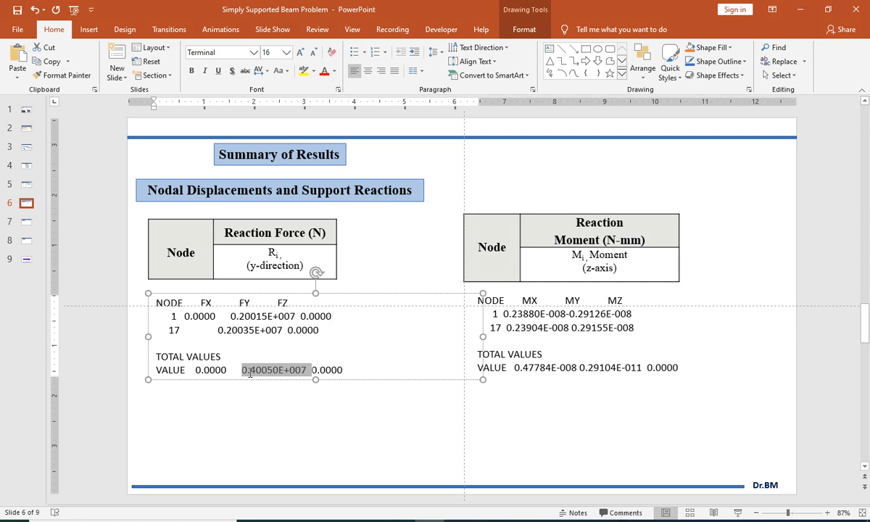
{"action": "left_click", "coordinate": [627, 343]}
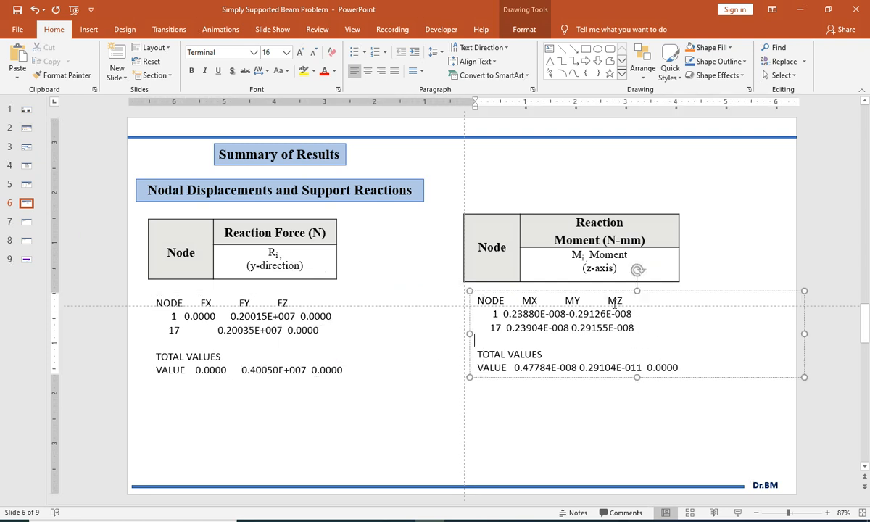
{"action": "left_click", "coordinate": [728, 261]}
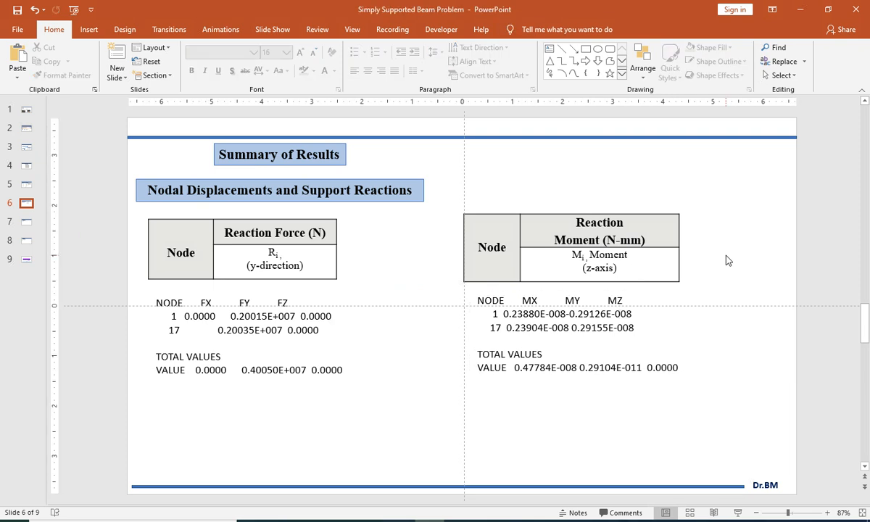
{"action": "scroll", "coordinate": [728, 260], "scroll_direction": "down", "scroll_amount": 1}
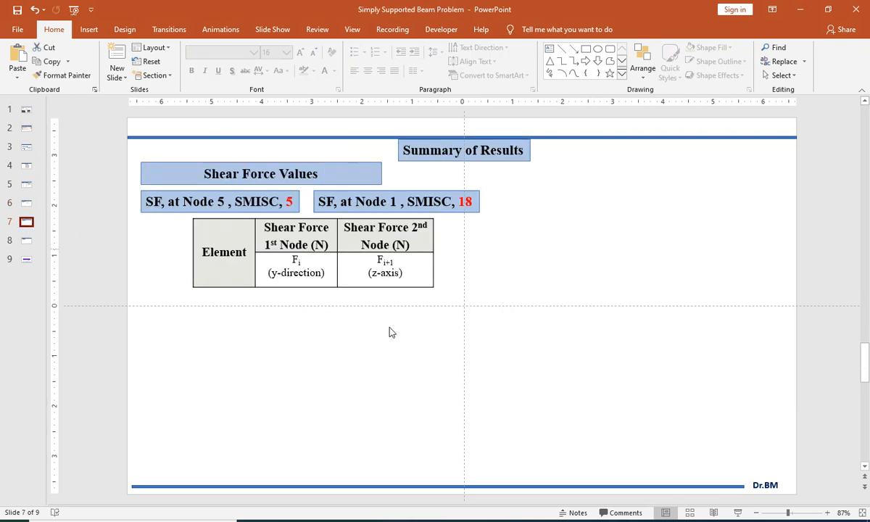
Switch to ANSYS, close the reaction listing and define an element table item by sequence number SMISC, 5.
{"action": "left_click", "coordinate": [459, 444]}
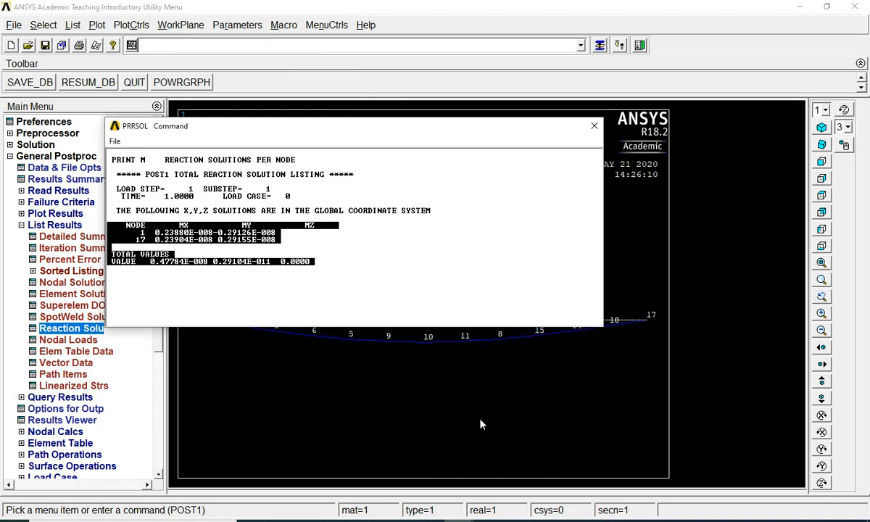
{"action": "left_click", "coordinate": [593, 128]}
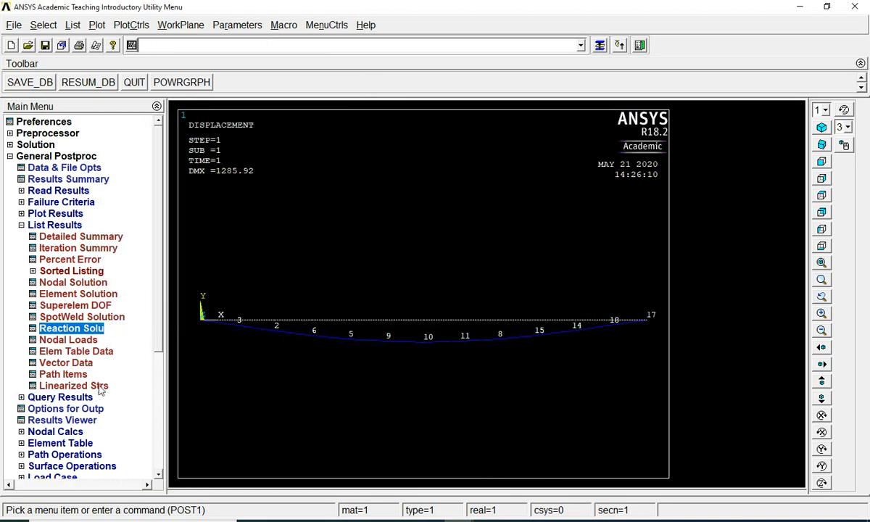
{"action": "left_click", "coordinate": [69, 443]}
{"action": "left_click", "coordinate": [86, 294]}
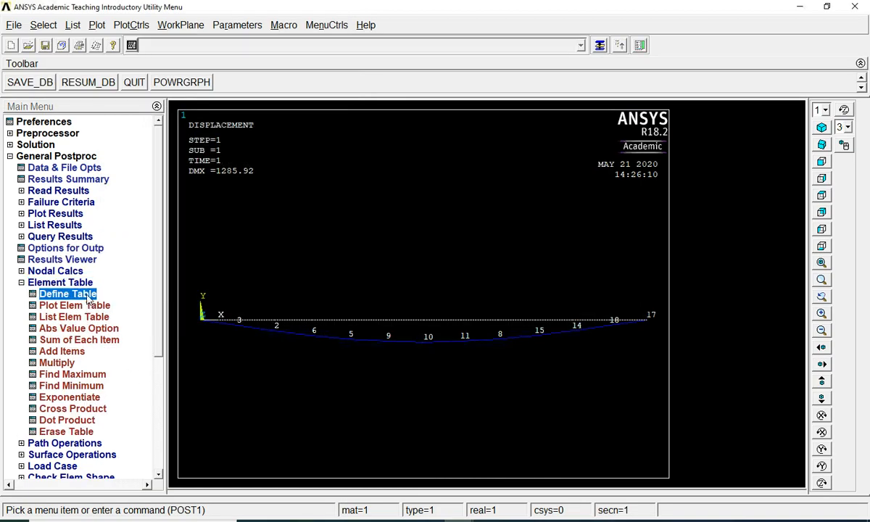
{"action": "left_click", "coordinate": [123, 308]}
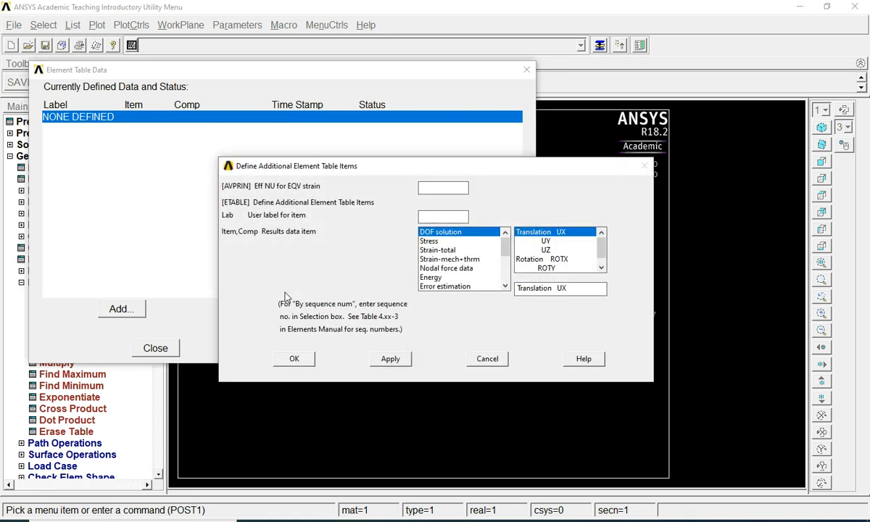
{"action": "left_click", "coordinate": [505, 269]}
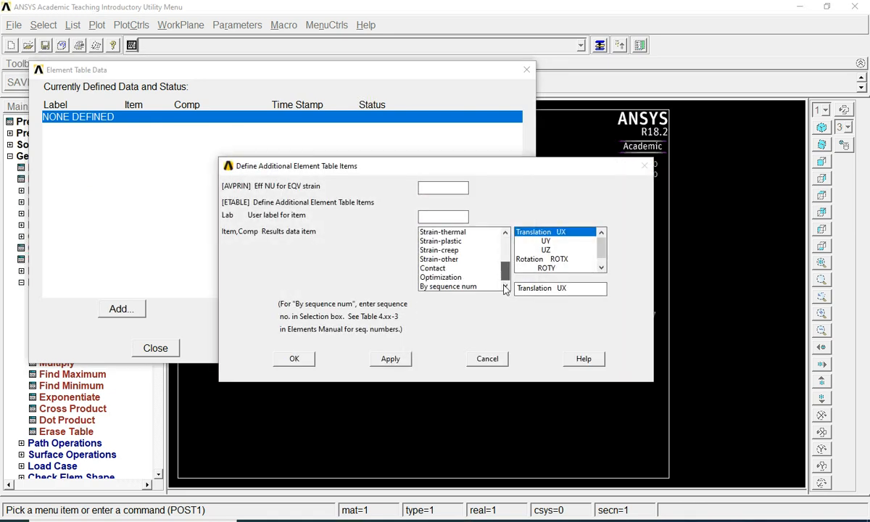
{"action": "left_click", "coordinate": [464, 286]}
{"action": "left_click", "coordinate": [545, 288]}
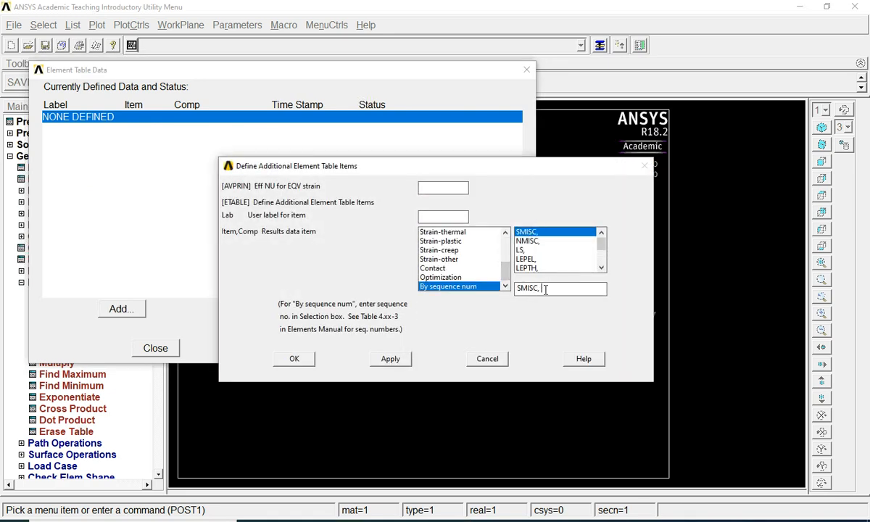
{"action": "left_click", "coordinate": [388, 358]}
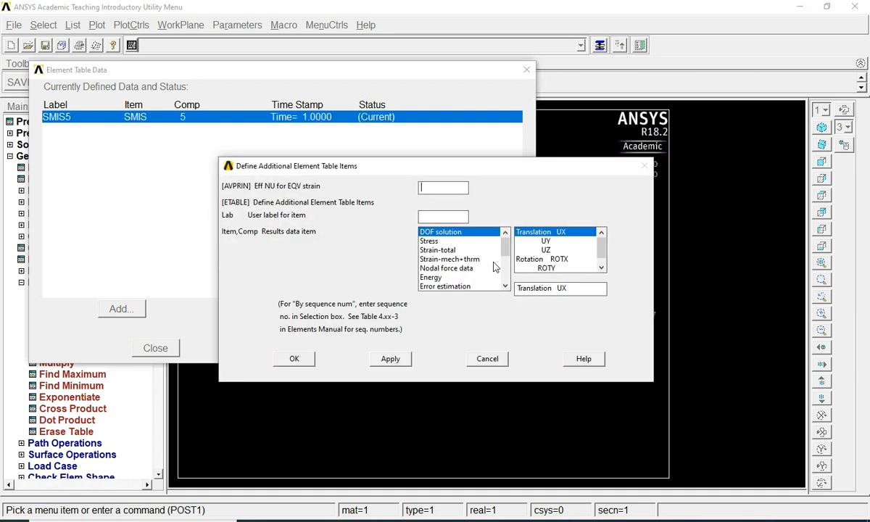
Add another element table item by sequence number SMISC, 18.
{"action": "scroll", "coordinate": [507, 248], "scroll_direction": "down", "scroll_amount": 5}
{"action": "left_click", "coordinate": [463, 287]}
{"action": "left_click", "coordinate": [544, 289]}
{"action": "type", "text": "18"}
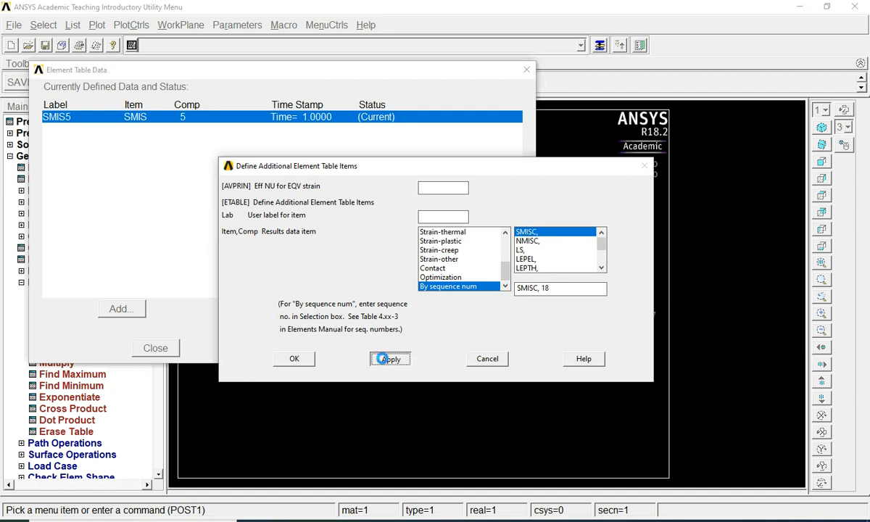
{"action": "left_click", "coordinate": [382, 357]}
Add a third element table item by sequence number SMISC, 2.
{"action": "scroll", "coordinate": [506, 254], "scroll_direction": "down", "scroll_amount": 5}
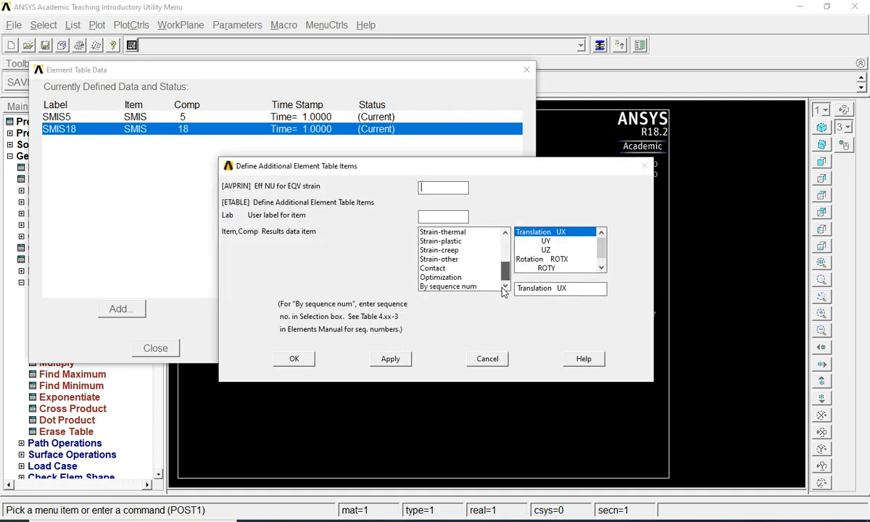
{"action": "left_click", "coordinate": [457, 286]}
{"action": "left_click", "coordinate": [543, 287]}
{"action": "type", "text": "2"}
{"action": "left_click", "coordinate": [397, 360]}
{"action": "scroll", "coordinate": [503, 287], "scroll_direction": "down", "scroll_amount": 3}
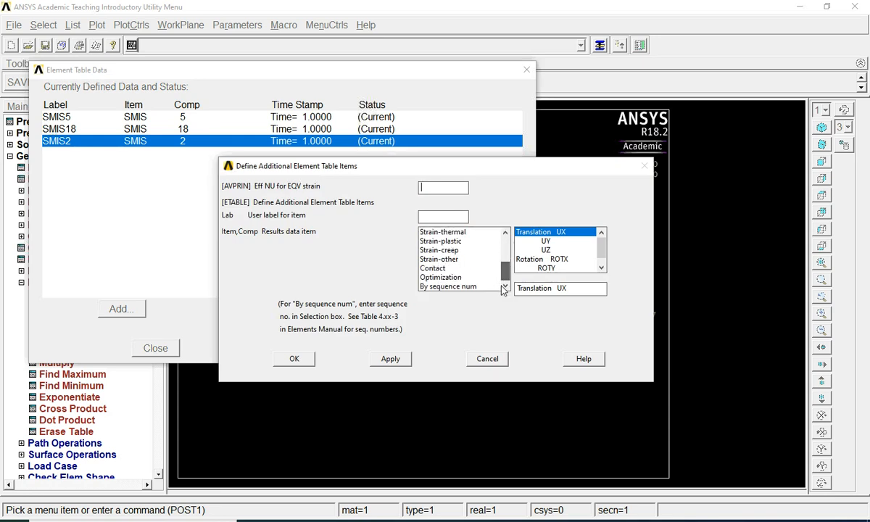
Add a fourth element table item by sequence number SMISC, 15 and close the element table data.
{"action": "left_click", "coordinate": [456, 286]}
{"action": "left_click", "coordinate": [545, 287]}
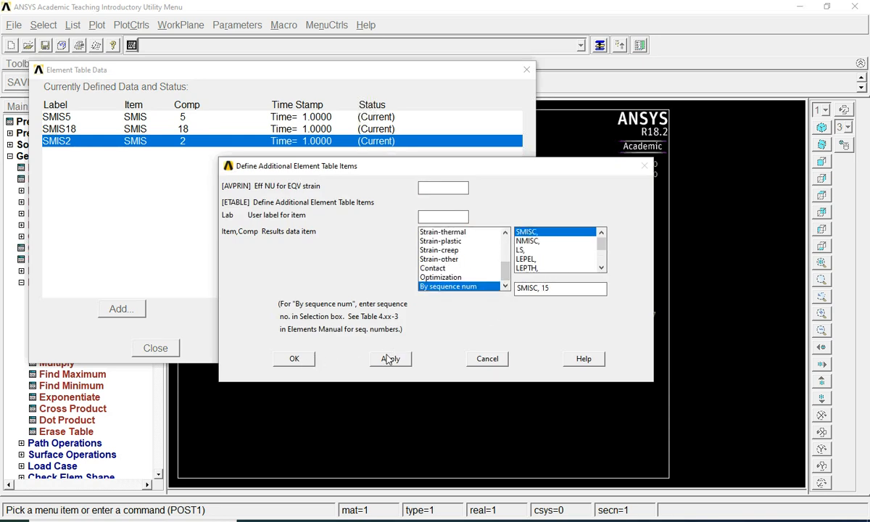
{"action": "left_click", "coordinate": [301, 358]}
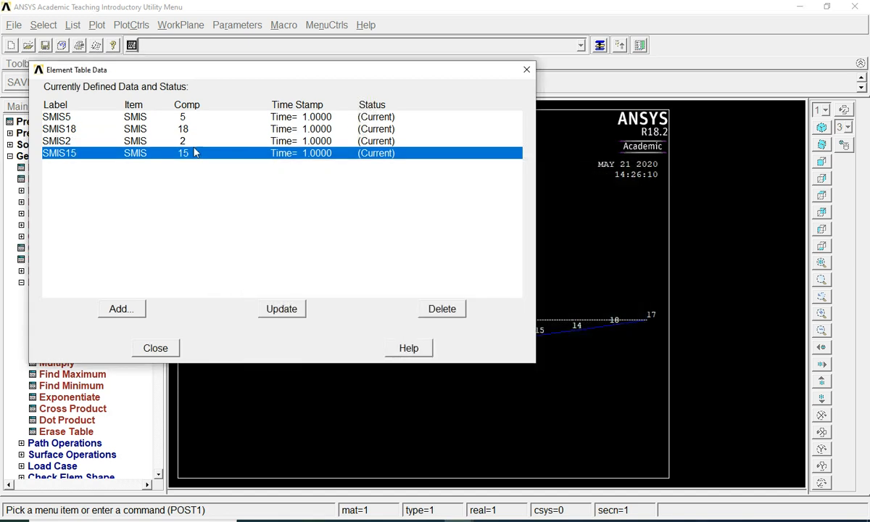
{"action": "left_click", "coordinate": [195, 120]}
{"action": "left_click", "coordinate": [195, 128]}
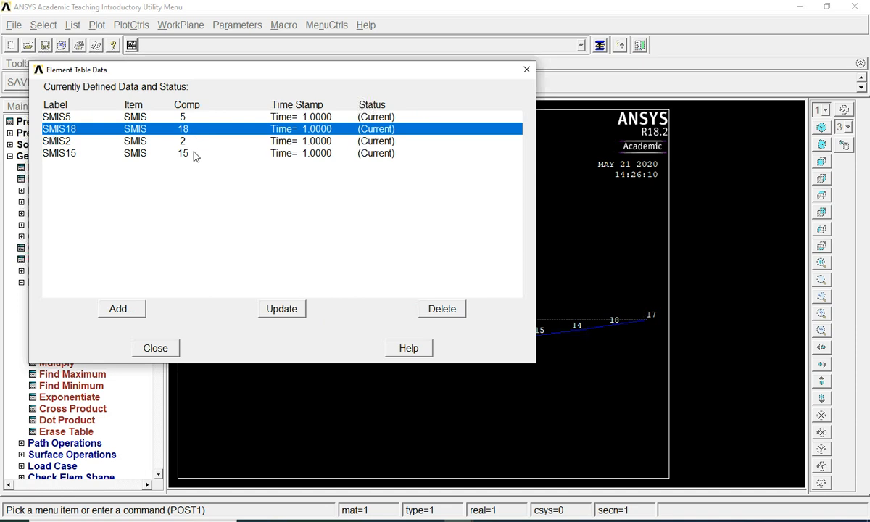
{"action": "left_click", "coordinate": [166, 349]}
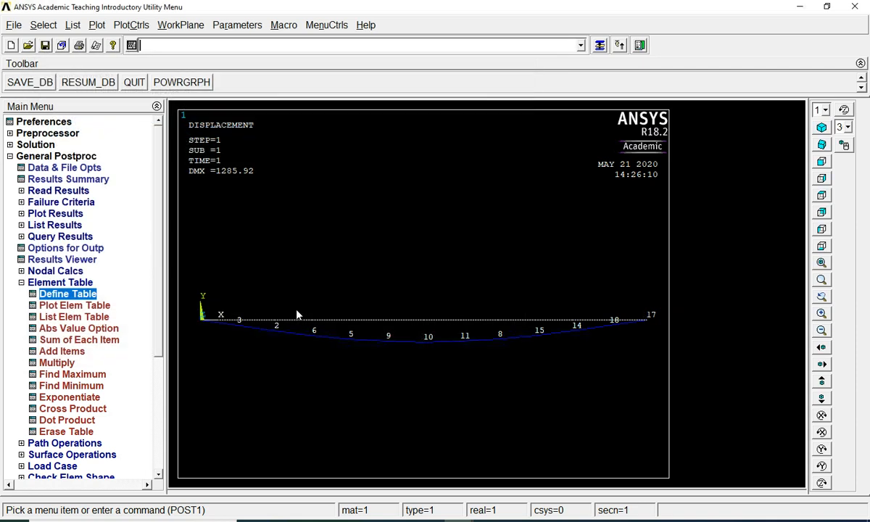
List the element table items SMIS5 and SMIS18 and copy the listing from the STAT row through the maximum values.
{"action": "left_click", "coordinate": [80, 316]}
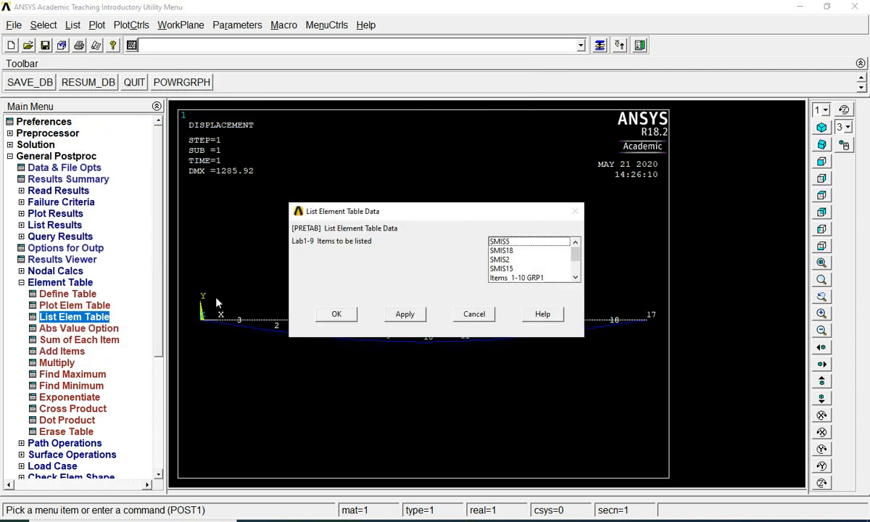
{"action": "left_click", "coordinate": [500, 242]}
{"action": "left_click", "coordinate": [507, 250]}
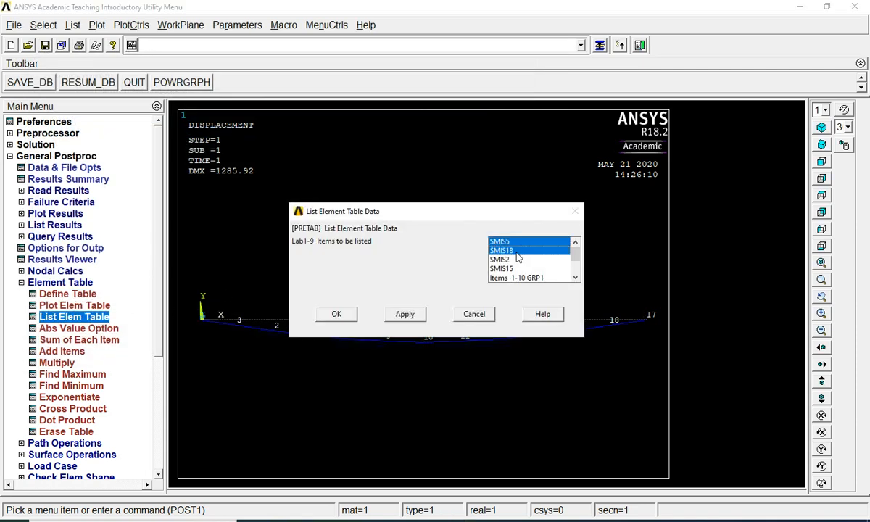
{"action": "left_click", "coordinate": [335, 314]}
{"action": "left_click_drag", "start_coordinate": [274, 298], "coordinate": [89, 189]}
{"action": "key", "text": "ctrl+c"}
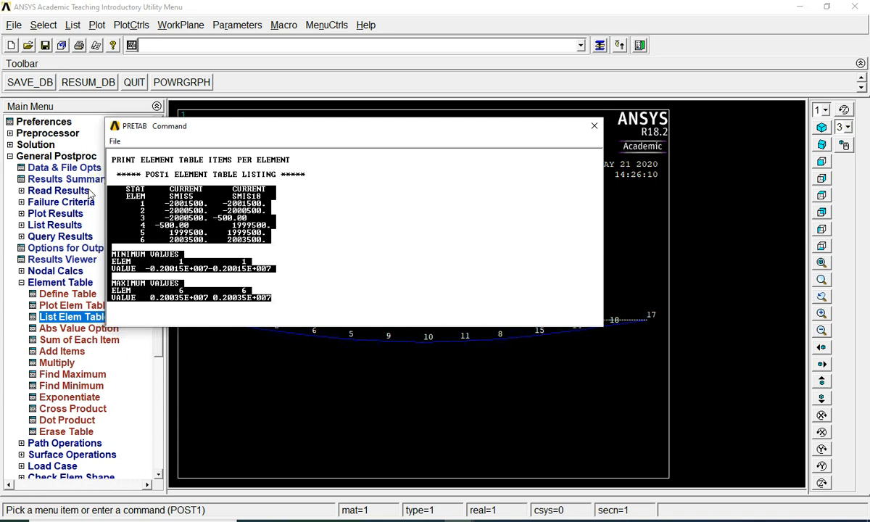
Switch to PowerPoint, paste the listing on the Shear Force Values slide, reduce it to 14 pt and place it under the table.
{"action": "left_click", "coordinate": [429, 520]}
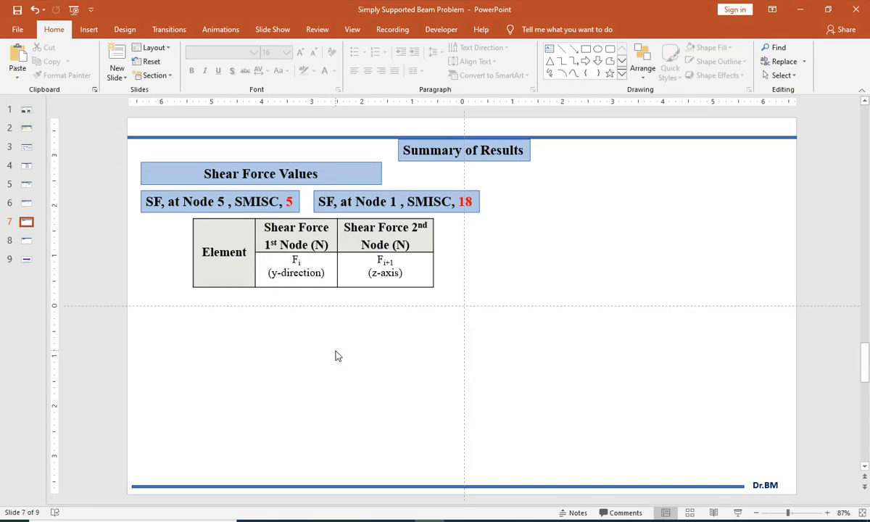
{"action": "key", "text": "ctrl+v"}
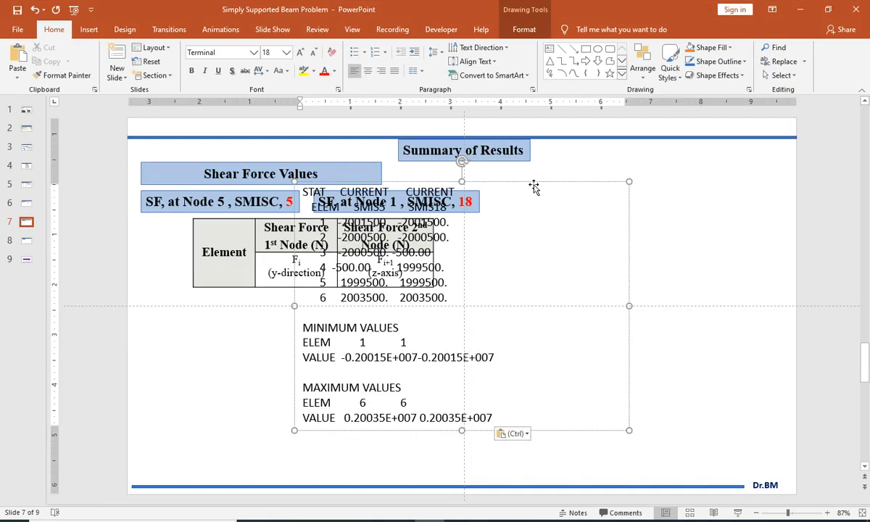
{"action": "left_click", "coordinate": [313, 53]}
{"action": "left_click_drag", "start_coordinate": [544, 182], "coordinate": [446, 274]}
{"action": "left_click", "coordinate": [313, 53]}
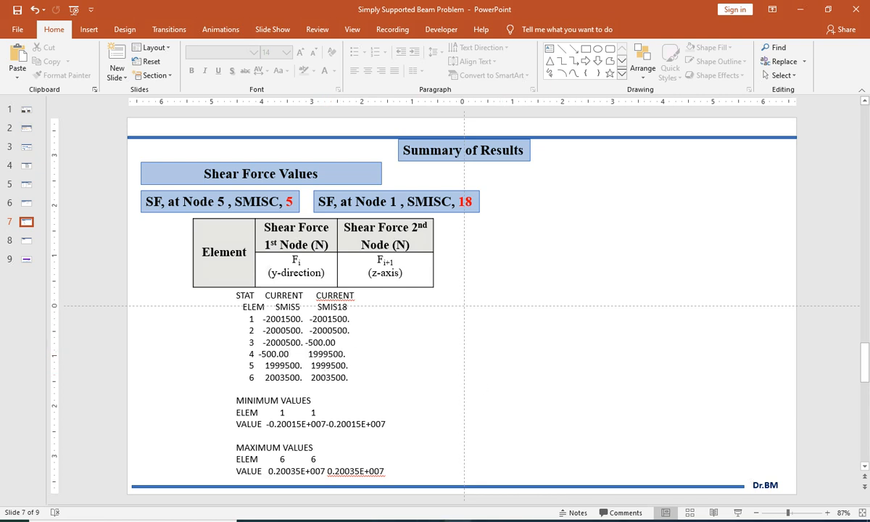
Switch to ANSYS, close the listing and plot line element results with SMIS5 at node I and SMIS18 at node J.
{"action": "mouse_move", "coordinate": [433, 508]}
{"action": "left_click", "coordinate": [501, 440]}
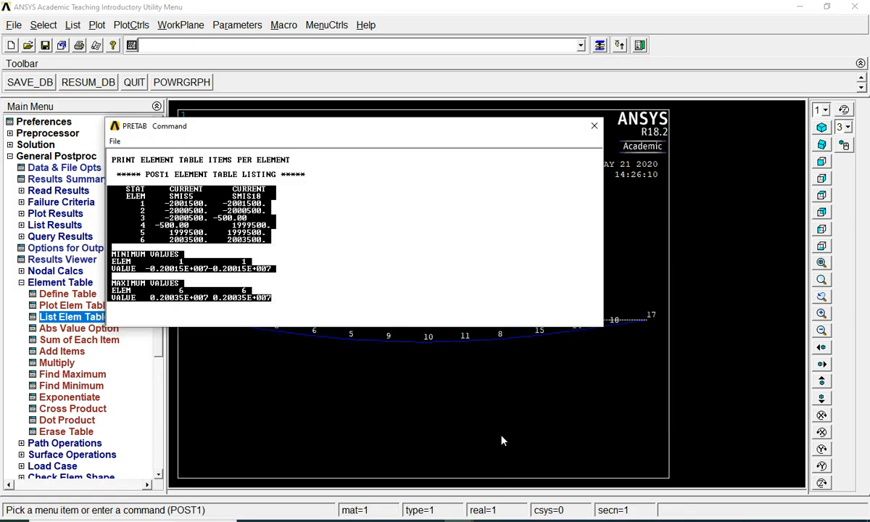
{"action": "left_click", "coordinate": [593, 125]}
{"action": "left_click", "coordinate": [55, 213]}
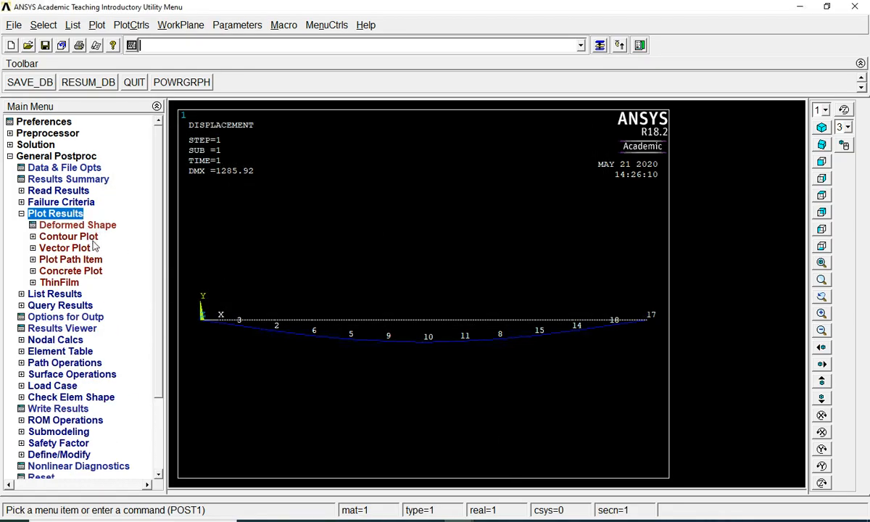
{"action": "left_click", "coordinate": [92, 236]}
{"action": "left_click", "coordinate": [83, 282]}
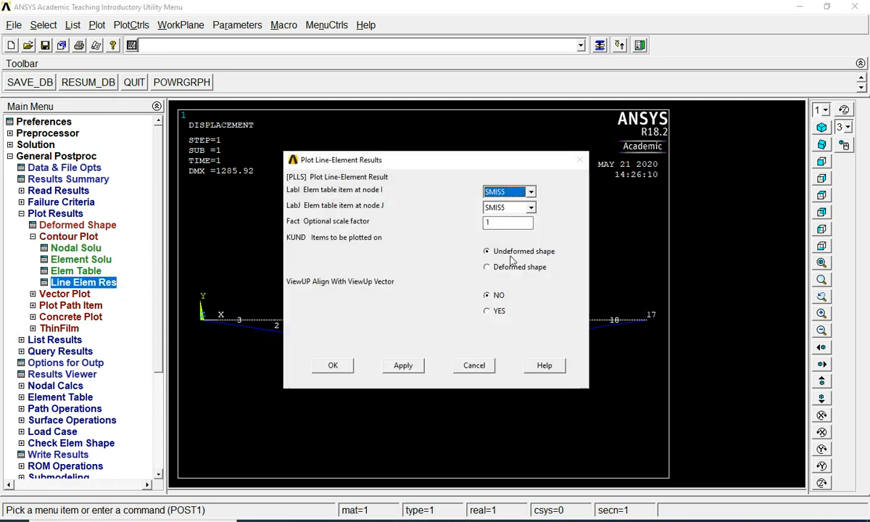
{"action": "left_click", "coordinate": [531, 208]}
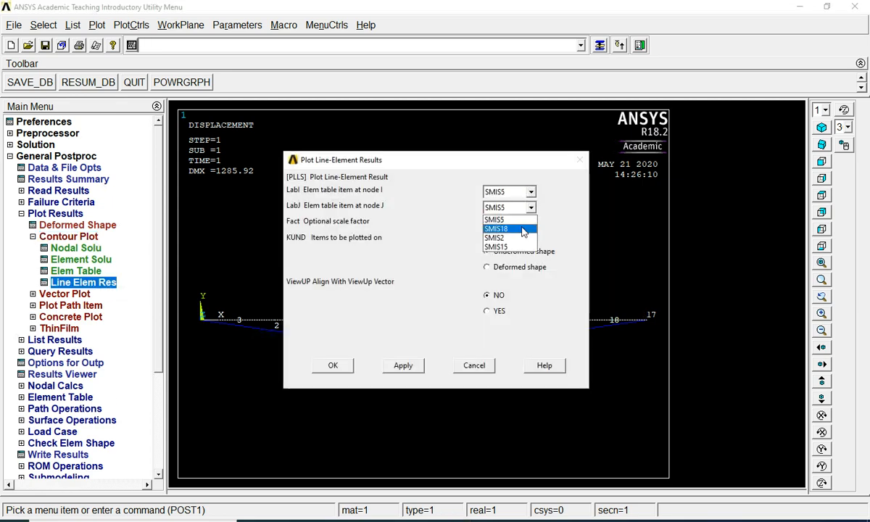
{"action": "left_click", "coordinate": [490, 217]}
{"action": "left_click", "coordinate": [346, 365]}
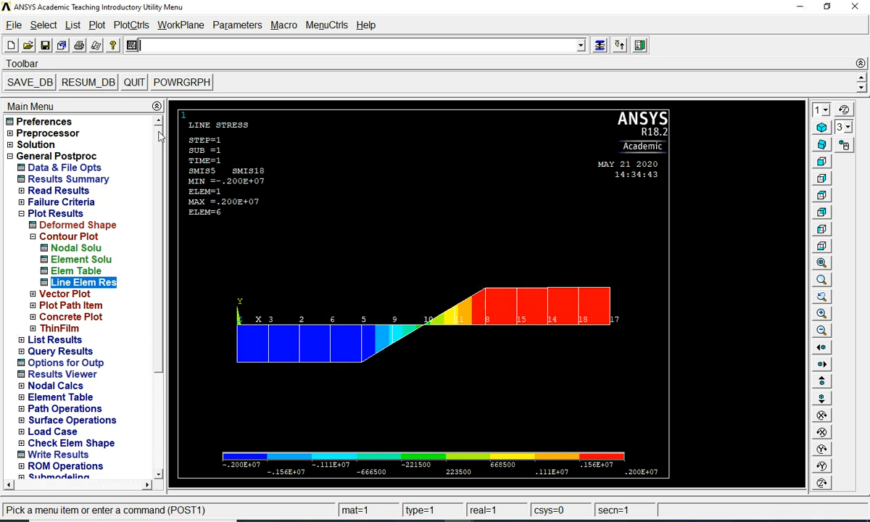
Export the shear force plot as a metafile named sf with white and black inverted.
{"action": "left_click", "coordinate": [131, 24]}
{"action": "mouse_move", "coordinate": [174, 325]}
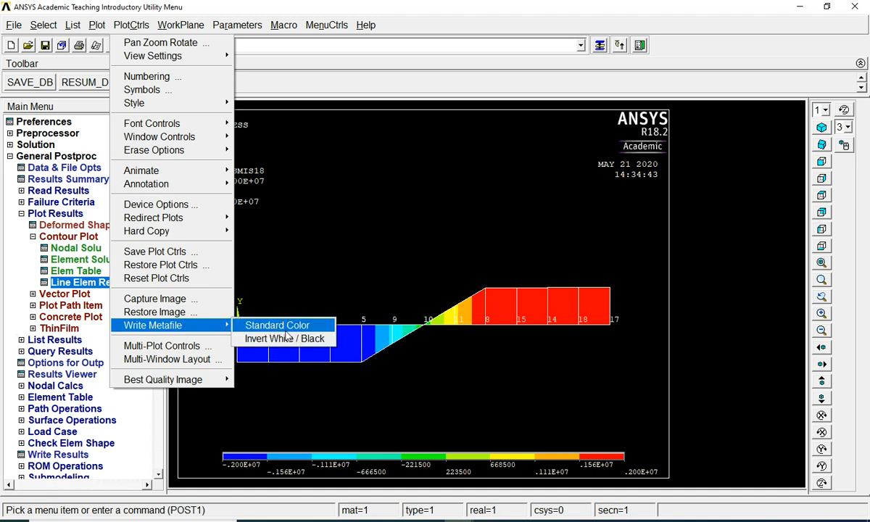
{"action": "left_click", "coordinate": [284, 338]}
{"action": "type", "text": "df"}
{"action": "left_click", "coordinate": [322, 283]}
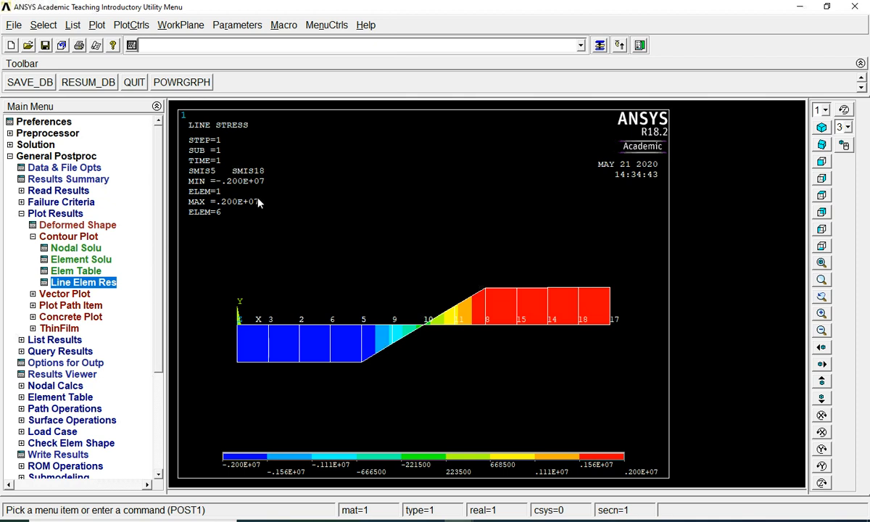
Switch to PowerPoint and insert the sf picture on the Shear Force Values slide, beside the pasted listing.
{"action": "key", "text": "alt+Tab"}
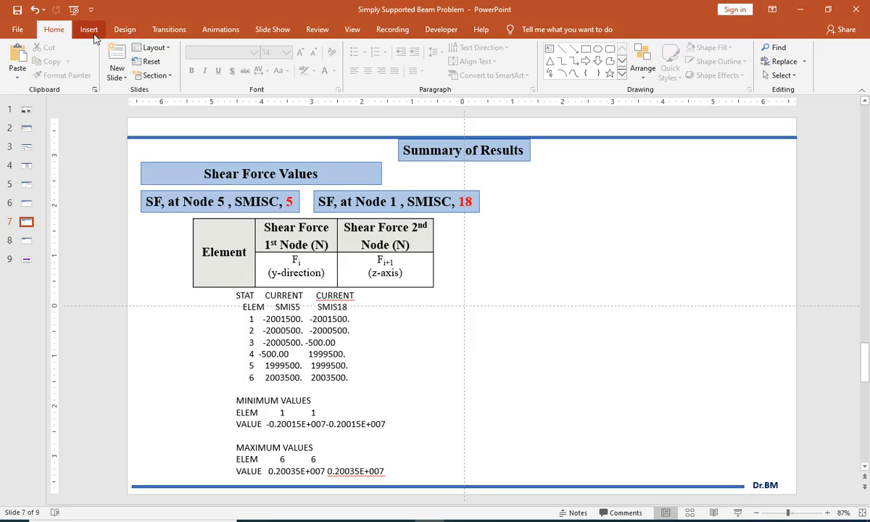
{"action": "left_click", "coordinate": [88, 29]}
{"action": "left_click", "coordinate": [91, 77]}
{"action": "left_click", "coordinate": [112, 106]}
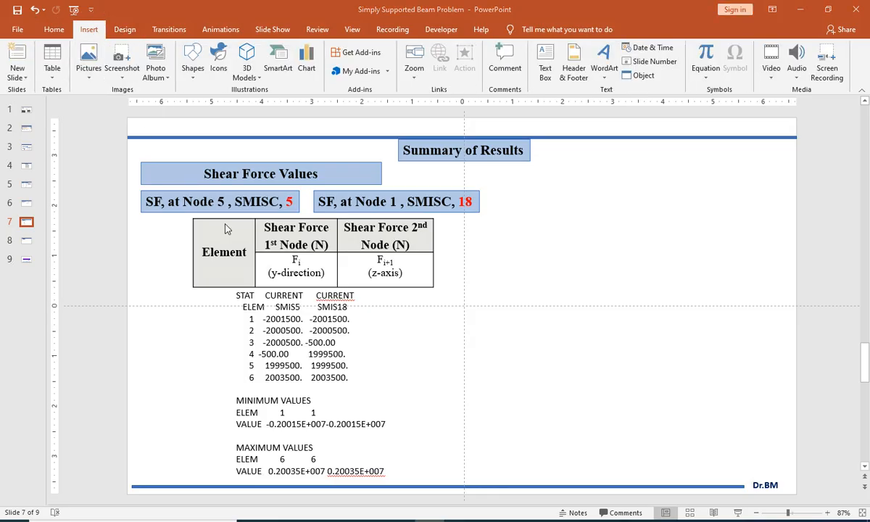
{"action": "left_click", "coordinate": [205, 94]}
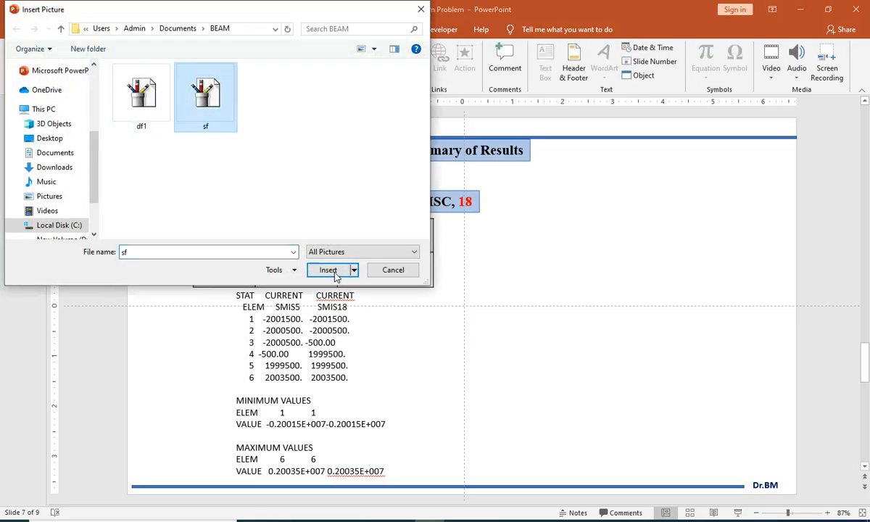
{"action": "left_click", "coordinate": [328, 270]}
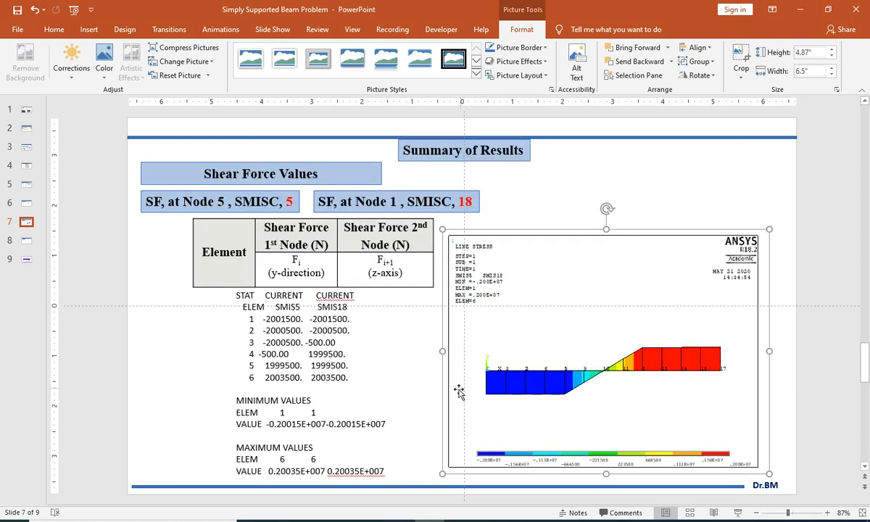
{"action": "left_click", "coordinate": [389, 364]}
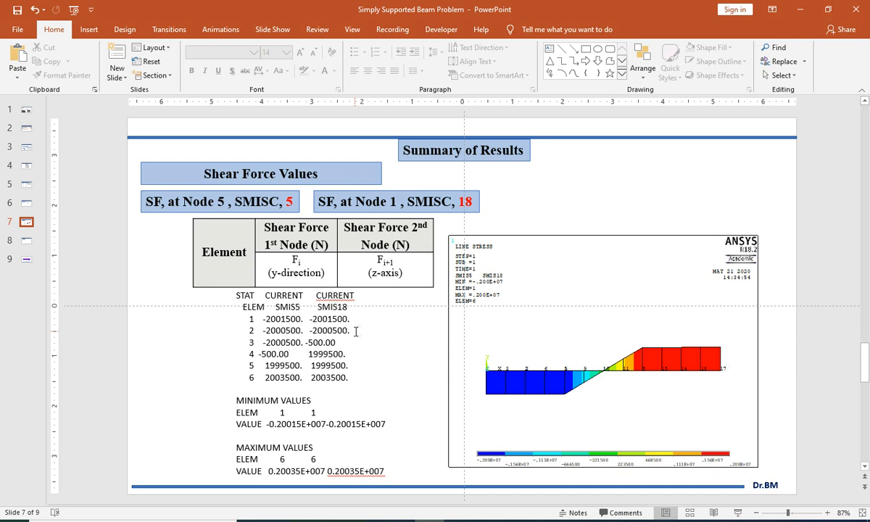
Go to the Bending Moment Values slide, then in ANSYS list element table items SMIS2 and SMIS15 and select the listing for copying.
{"action": "scroll", "coordinate": [356, 331], "scroll_direction": "down", "scroll_amount": 1}
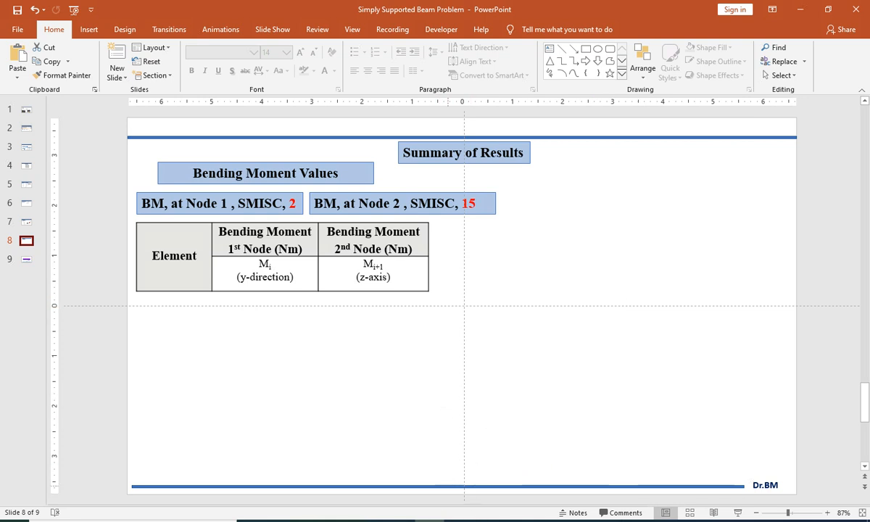
{"action": "mouse_move", "coordinate": [432, 518]}
{"action": "left_click", "coordinate": [500, 471]}
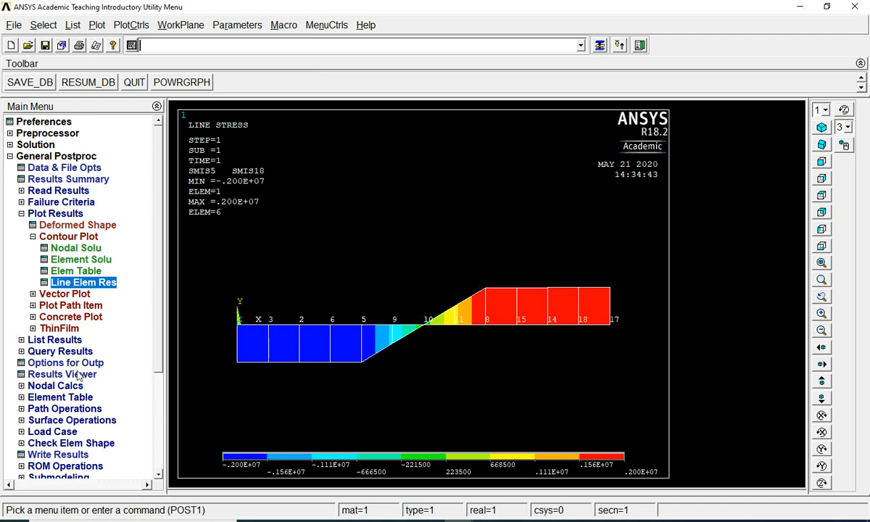
{"action": "left_click", "coordinate": [75, 397]}
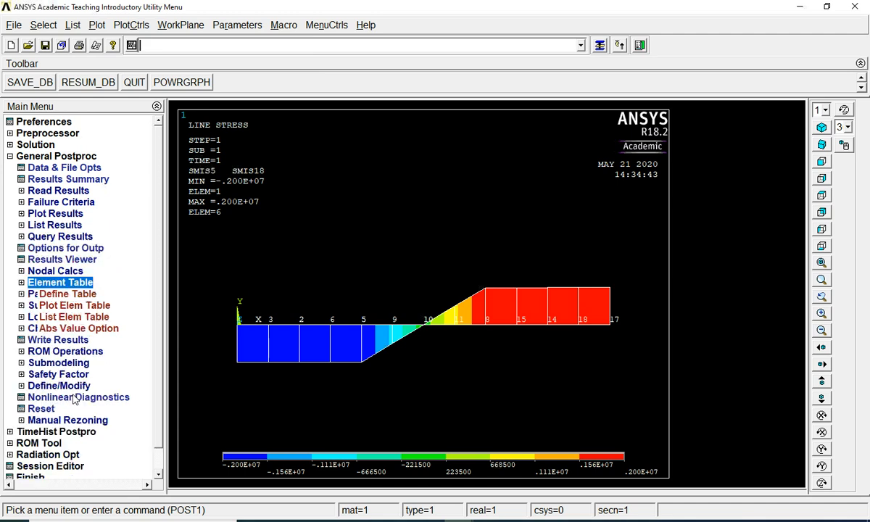
{"action": "left_click", "coordinate": [76, 316]}
{"action": "left_click", "coordinate": [523, 251]}
{"action": "left_click", "coordinate": [525, 243]}
{"action": "left_click", "coordinate": [511, 259]}
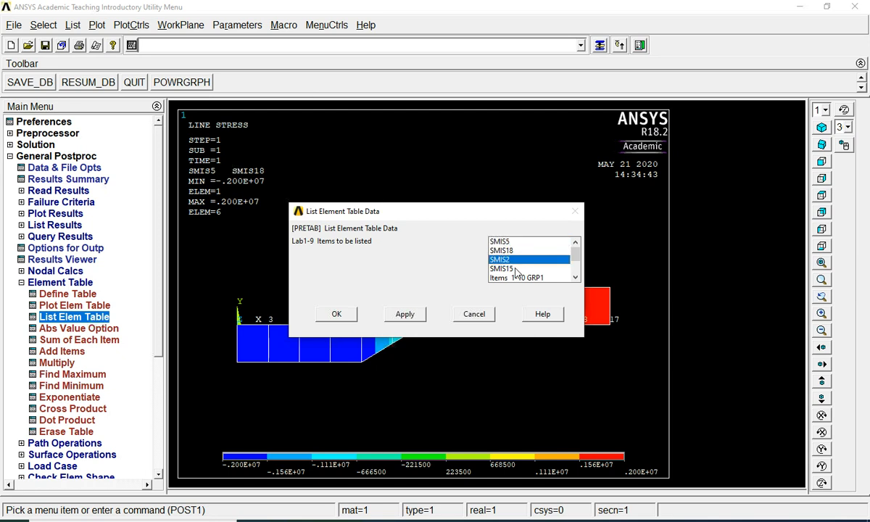
{"action": "left_click", "coordinate": [511, 268]}
{"action": "left_click", "coordinate": [336, 314]}
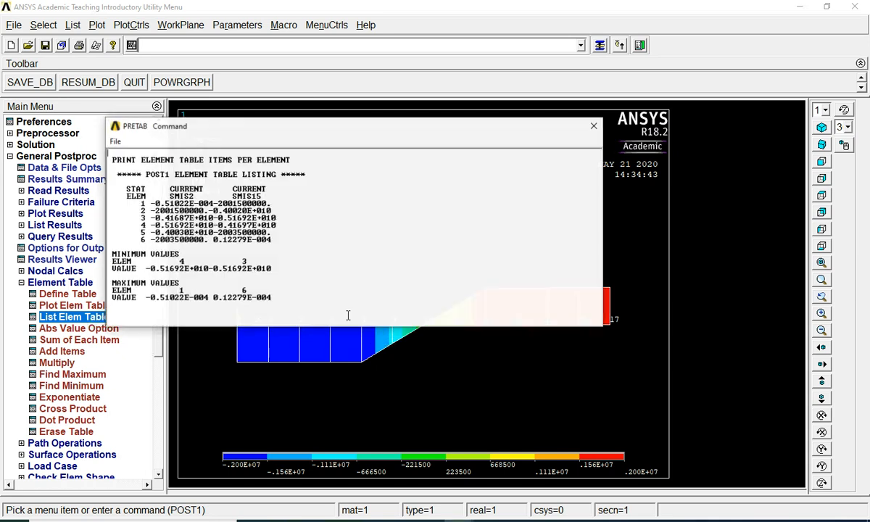
{"action": "left_click_drag", "start_coordinate": [269, 298], "coordinate": [85, 187]}
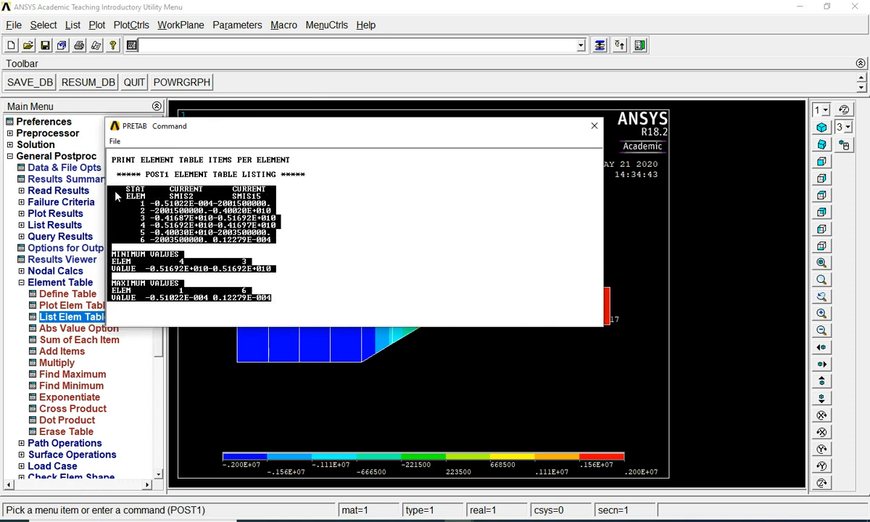
Switch to PowerPoint, paste the listing on the Bending Moment Values slide, reduce it to 14 pt and place it under the table.
{"action": "left_click", "coordinate": [429, 520]}
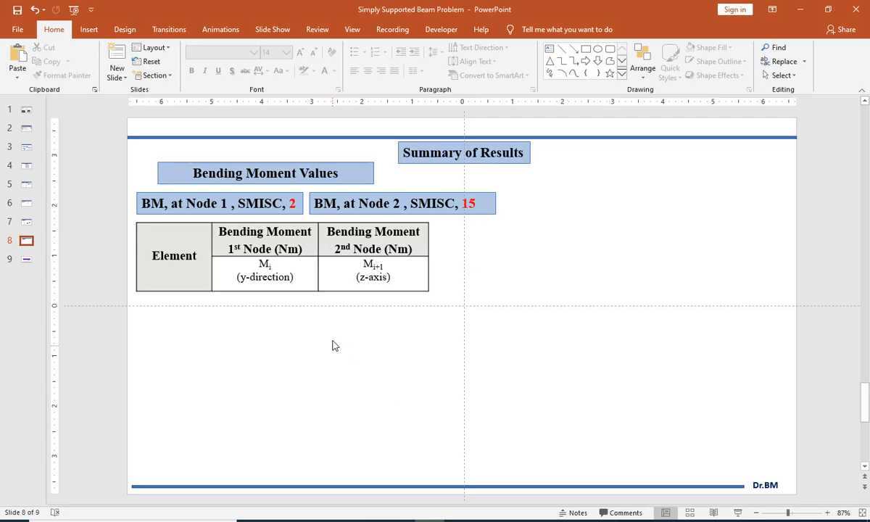
{"action": "type", "text": "STAT    CURRENT    CURRENT ELEM    SMIS2      SMIS15 1 -0.51022E-004-2001500000. 2 -2001500000.-0.40020E+010 3 -0.41697E+010-0.51692E+010 4 -0.51692E+010-0.41697E+010 5 -0.40030E+010-2003500000. 6 -2003500000. 0.12279E-004  MINIMUM VALUES ELEM       4          3 VALUE  -0.51692E+010-0.51692E+010  MAXIMUM VALUES ELEM       1          6 VALUE  -0.51022E-004 0.12279E-004"}
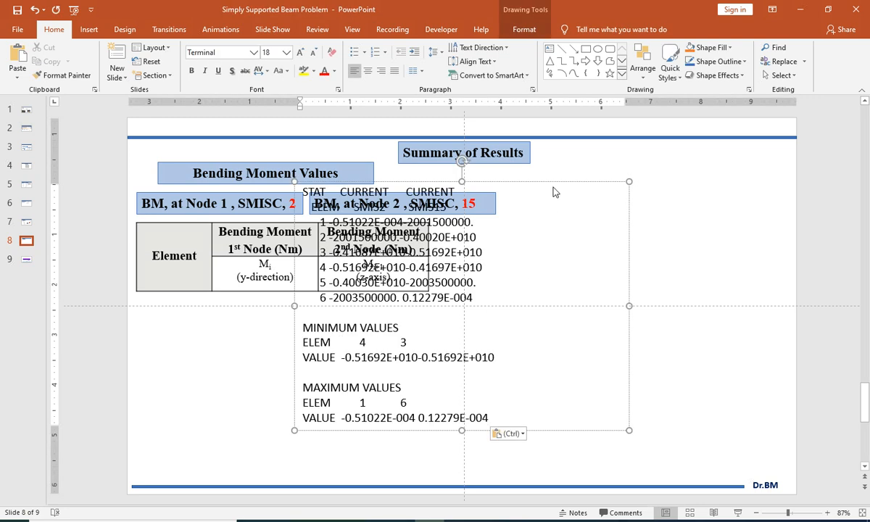
{"action": "key", "text": "ctrl+shift+comma"}
{"action": "key", "text": "ctrl+shift+comma"}
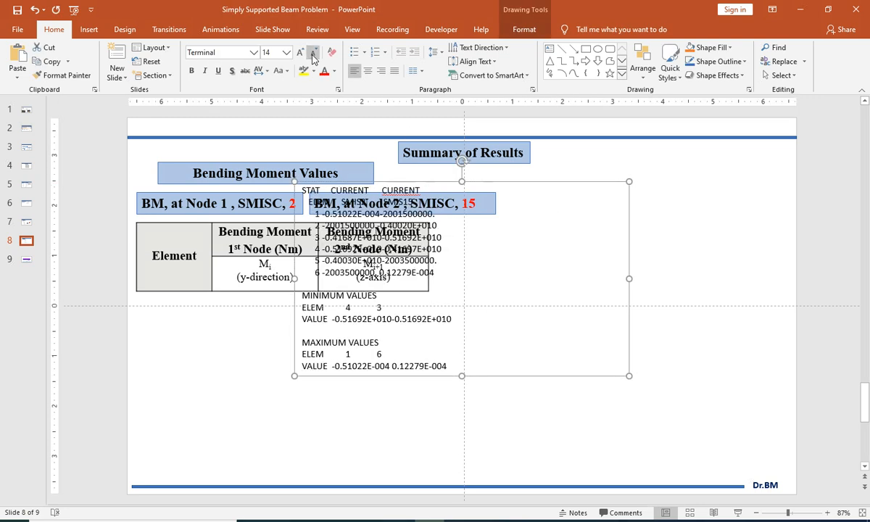
{"action": "left_click_drag", "start_coordinate": [519, 185], "coordinate": [406, 294]}
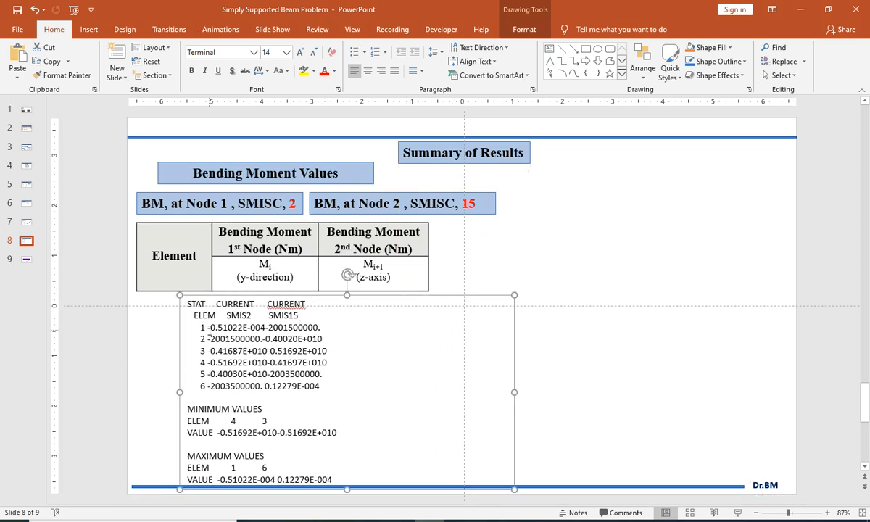
{"action": "left_click", "coordinate": [565, 293]}
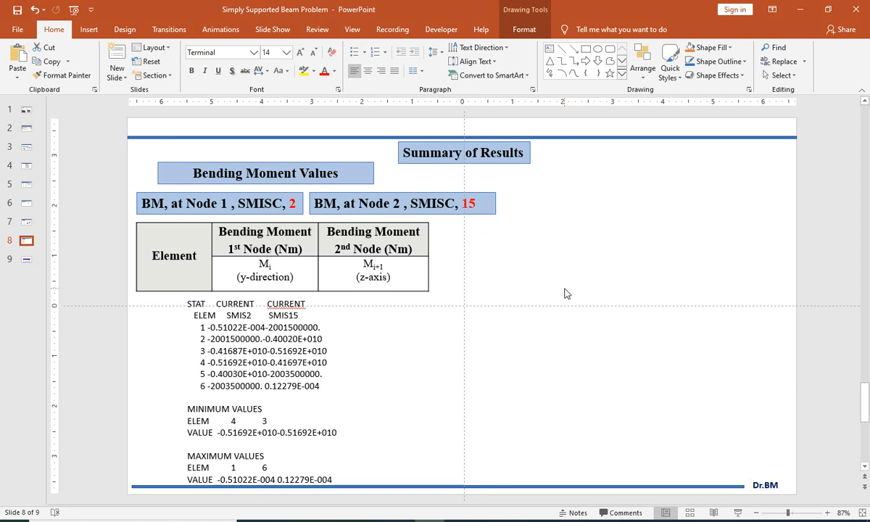
{"action": "double_click", "coordinate": [208, 327]}
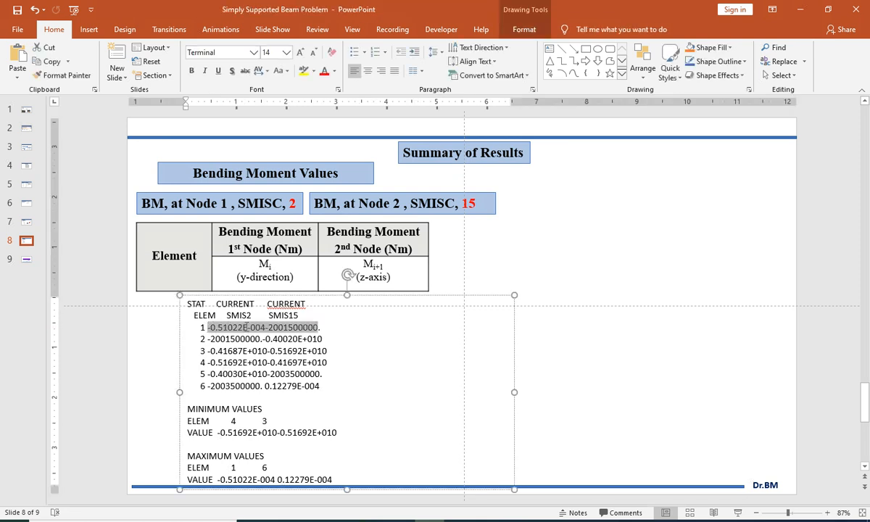
{"action": "left_click", "coordinate": [261, 327]}
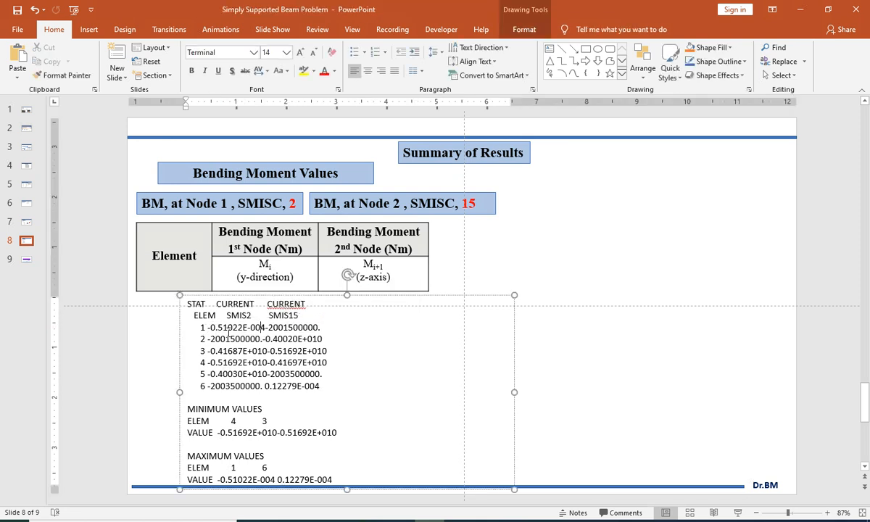
Examine element 1's SMIS2 and SMIS15 bending moment values in the pasted listing.
{"action": "left_click", "coordinate": [266, 328]}
{"action": "left_click_drag", "start_coordinate": [265, 326], "coordinate": [210, 327]}
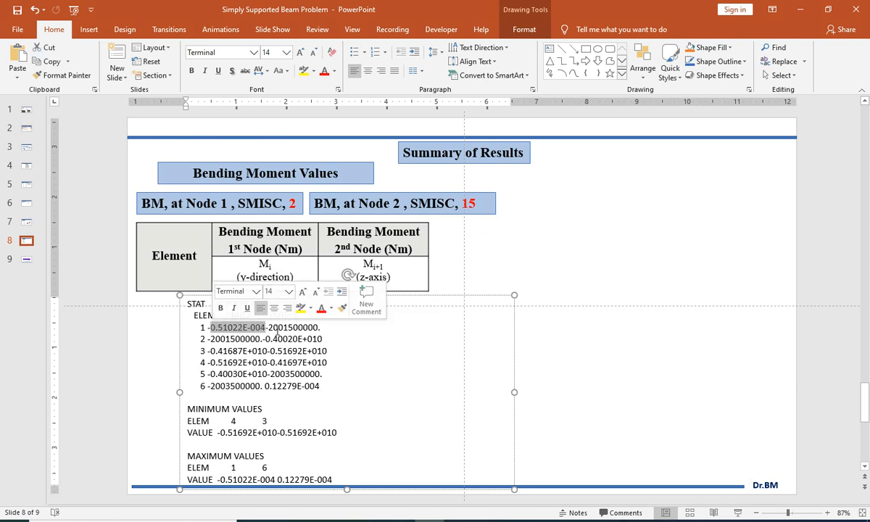
{"action": "left_click", "coordinate": [278, 330]}
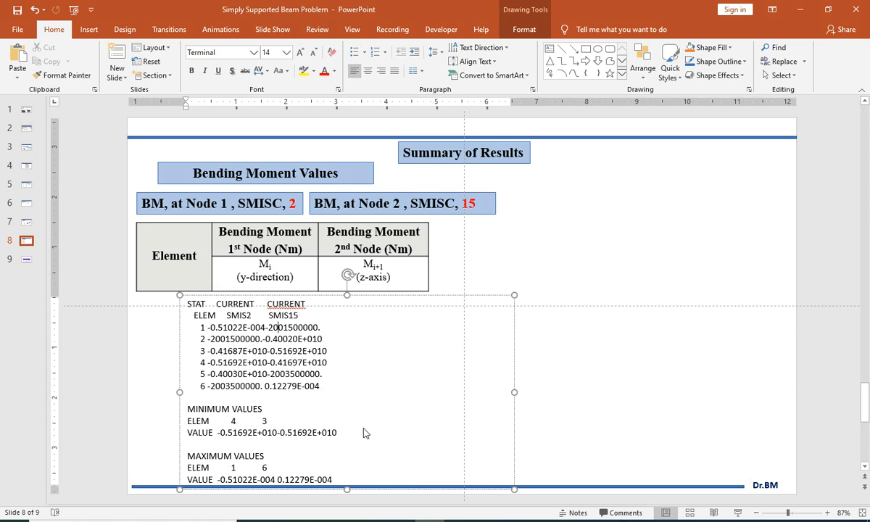
{"action": "left_click", "coordinate": [560, 370]}
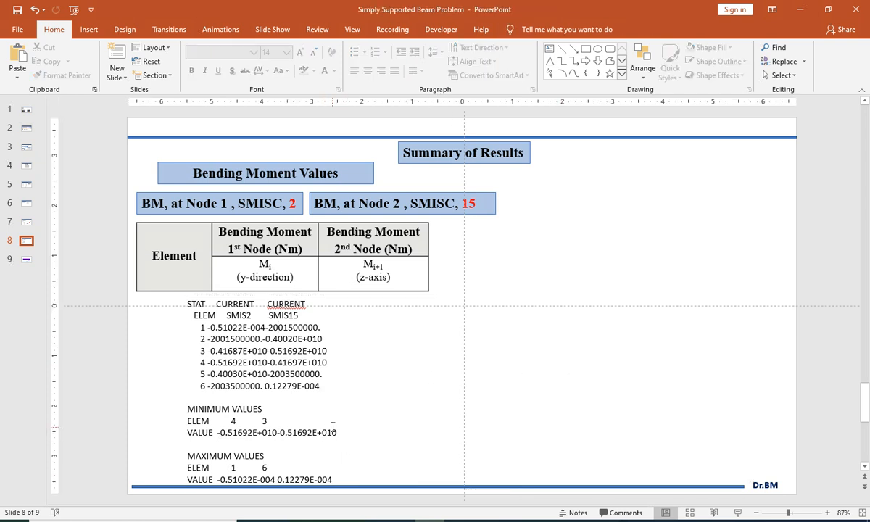
Switch to ANSYS and plot the line-element results with SMIS2 at node I and SMIS15 at node J on the undeformed shape.
{"action": "mouse_move", "coordinate": [464, 518]}
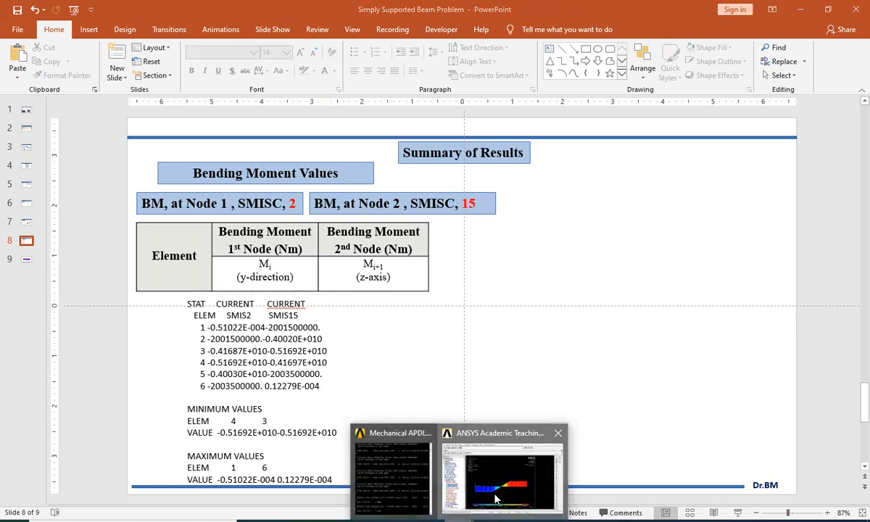
{"action": "left_click", "coordinate": [495, 475]}
{"action": "left_click", "coordinate": [594, 125]}
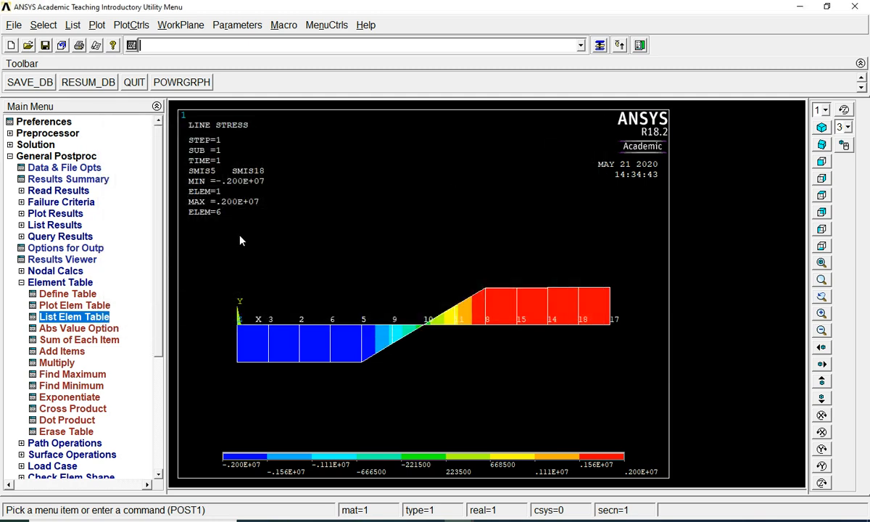
{"action": "left_click", "coordinate": [65, 214]}
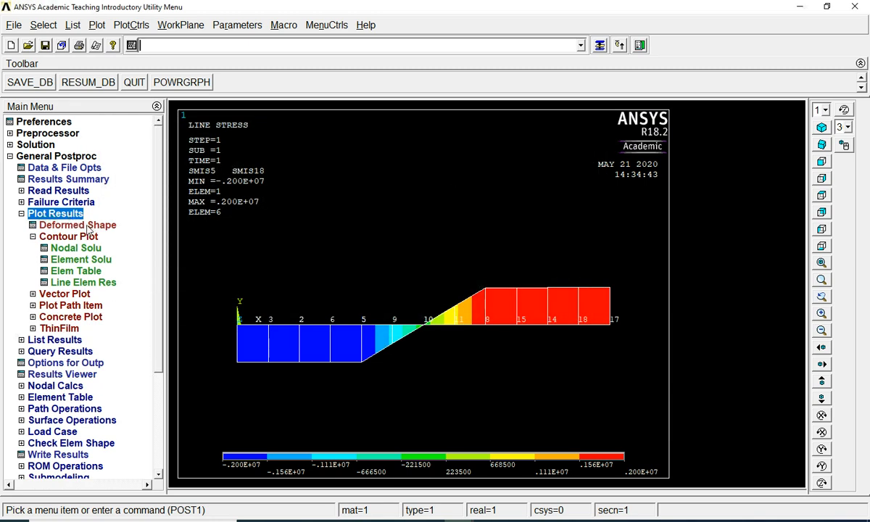
{"action": "left_click", "coordinate": [95, 282]}
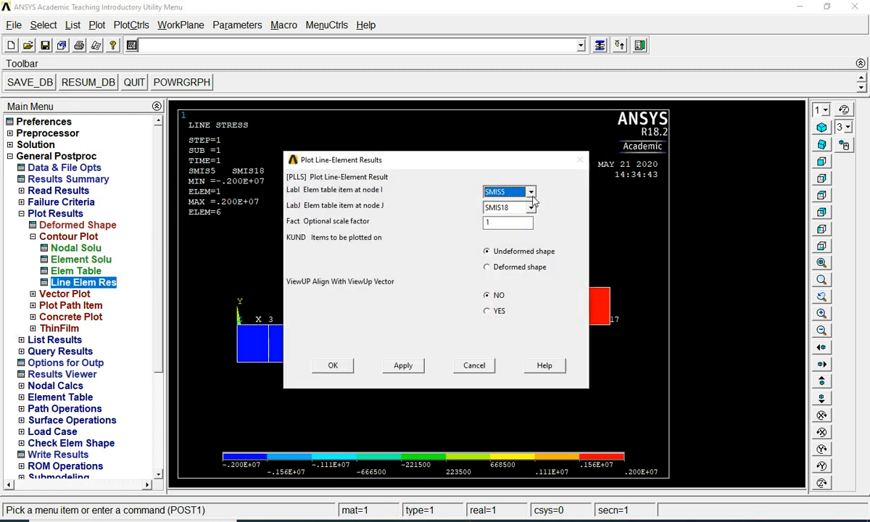
{"action": "left_click", "coordinate": [530, 192]}
{"action": "left_click", "coordinate": [493, 202]}
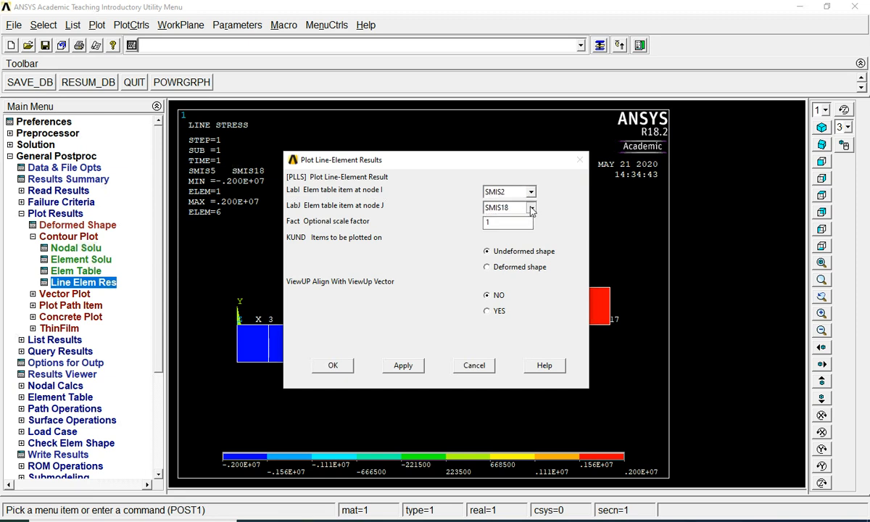
{"action": "left_click", "coordinate": [531, 208]}
{"action": "left_click", "coordinate": [507, 247]}
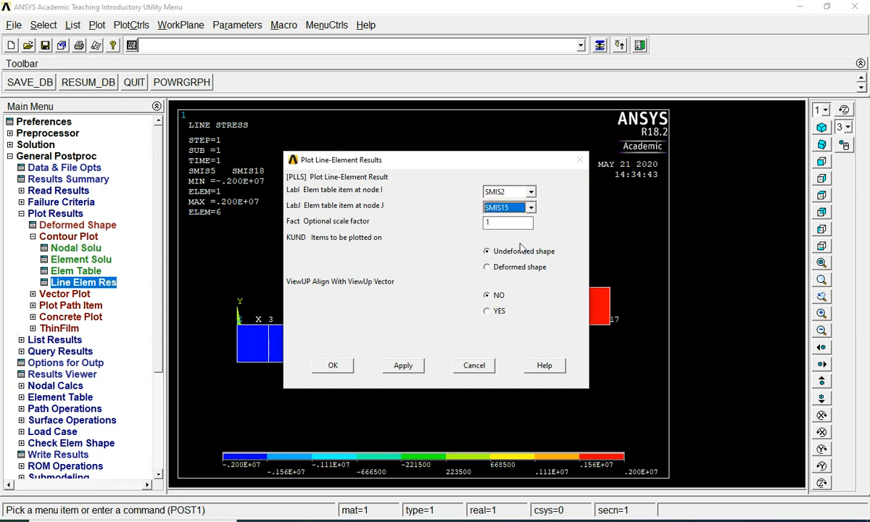
{"action": "left_click", "coordinate": [354, 368]}
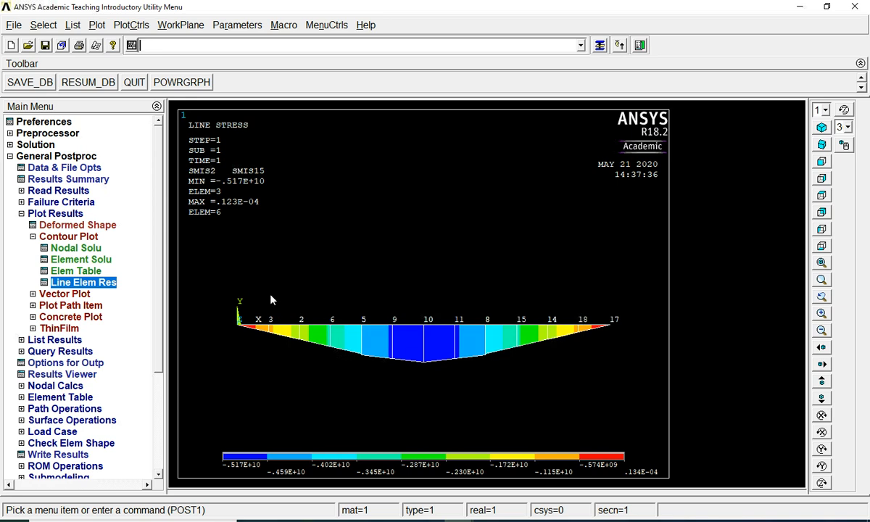
Export the bending moment plot as a metafile named bm with white and black inverted.
{"action": "left_click", "coordinate": [131, 25]}
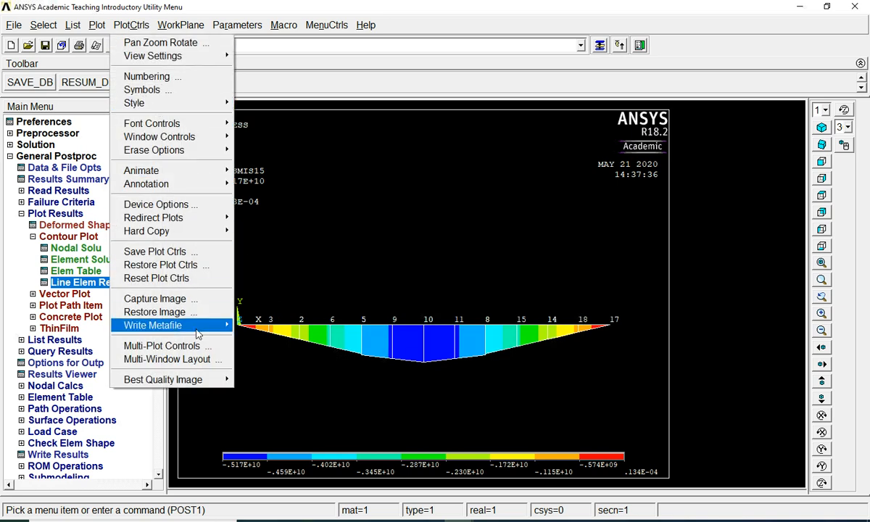
{"action": "mouse_move", "coordinate": [218, 325]}
{"action": "left_click", "coordinate": [275, 338]}
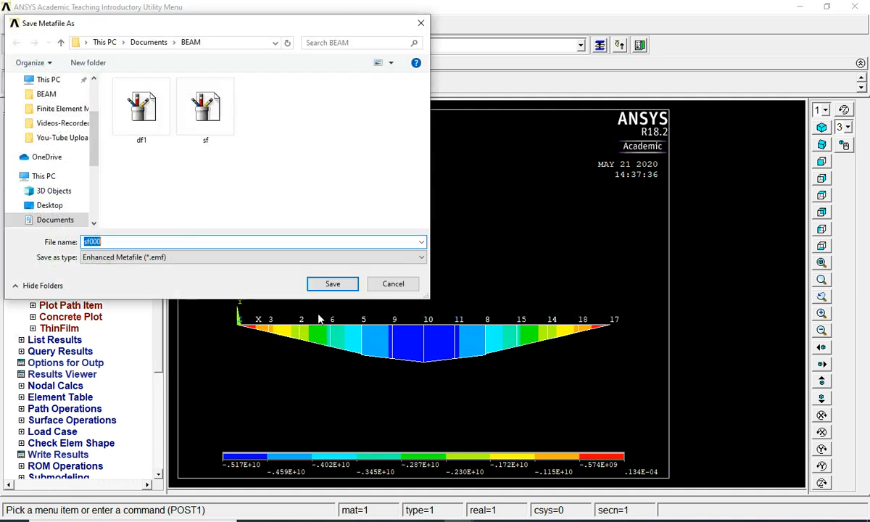
{"action": "type", "text": "bm"}
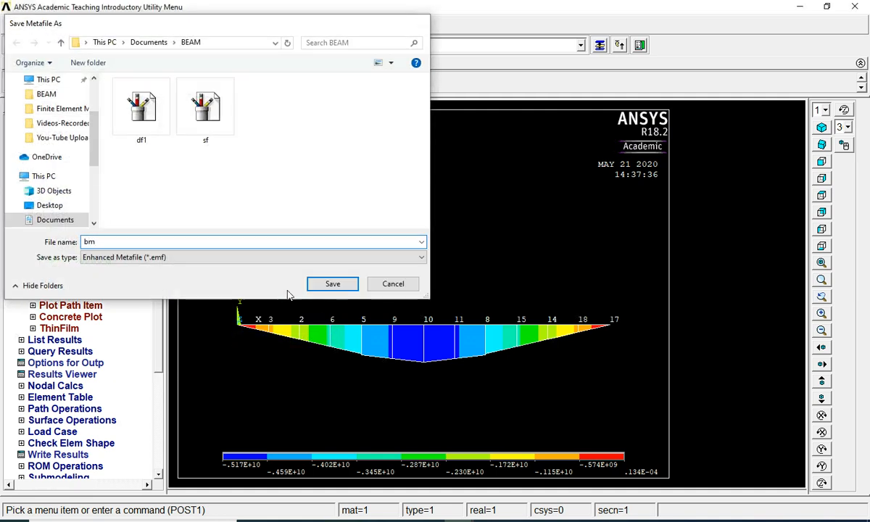
{"action": "key", "text": "Return"}
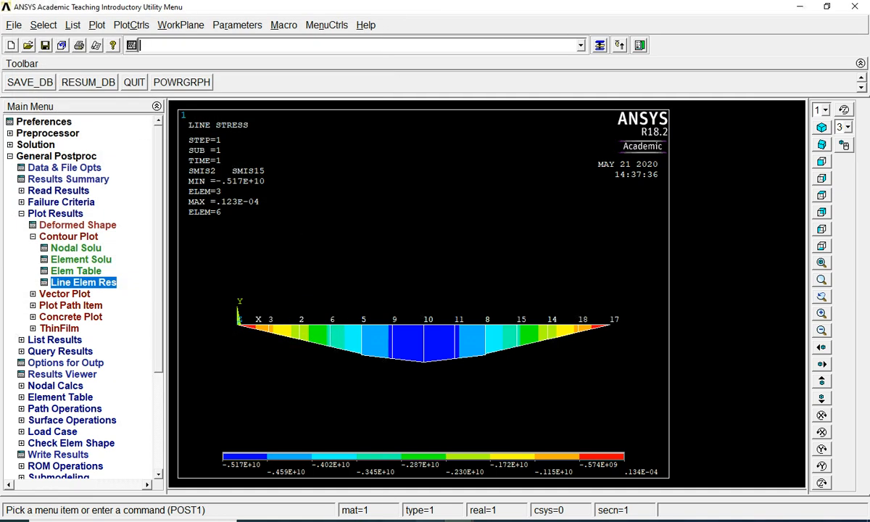
Switch to PowerPoint and insert the bm picture from the BEAM folder on the Bending Moment Values slide.
{"action": "left_click", "coordinate": [430, 519]}
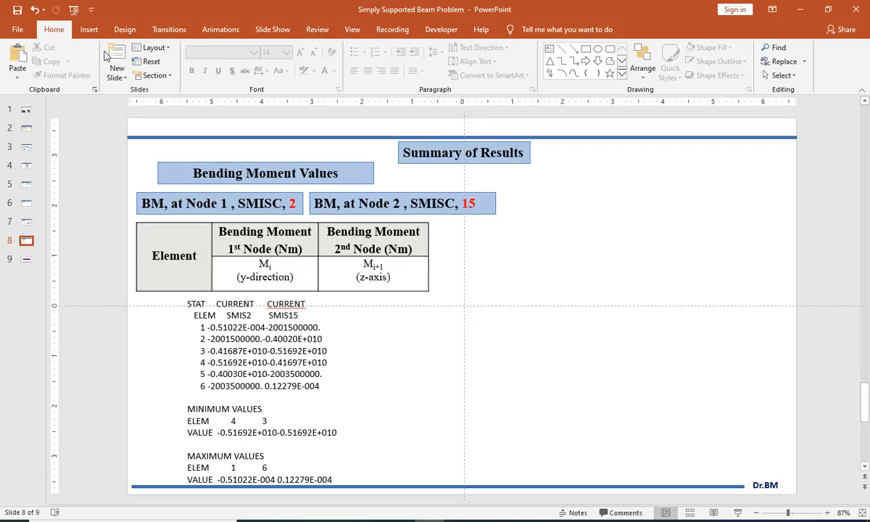
{"action": "left_click", "coordinate": [89, 29]}
{"action": "left_click", "coordinate": [92, 84]}
{"action": "left_click", "coordinate": [102, 105]}
{"action": "left_click", "coordinate": [145, 102]}
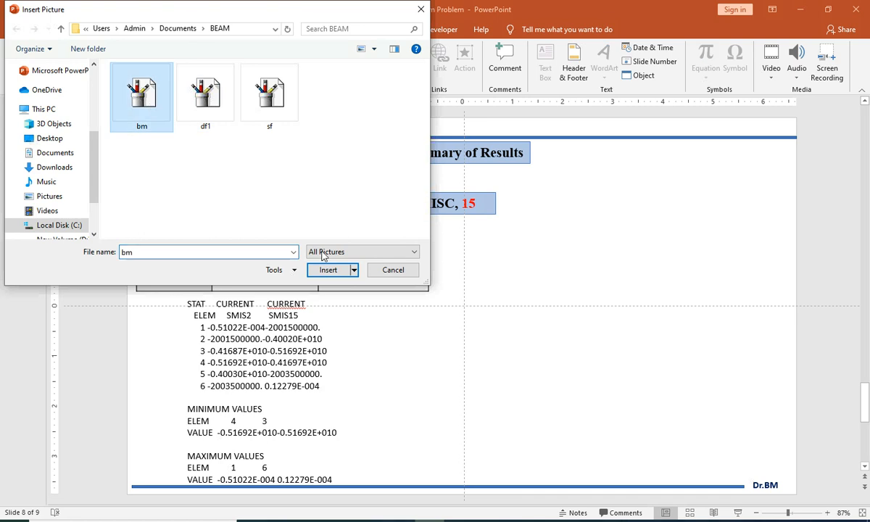
{"action": "left_click", "coordinate": [335, 270]}
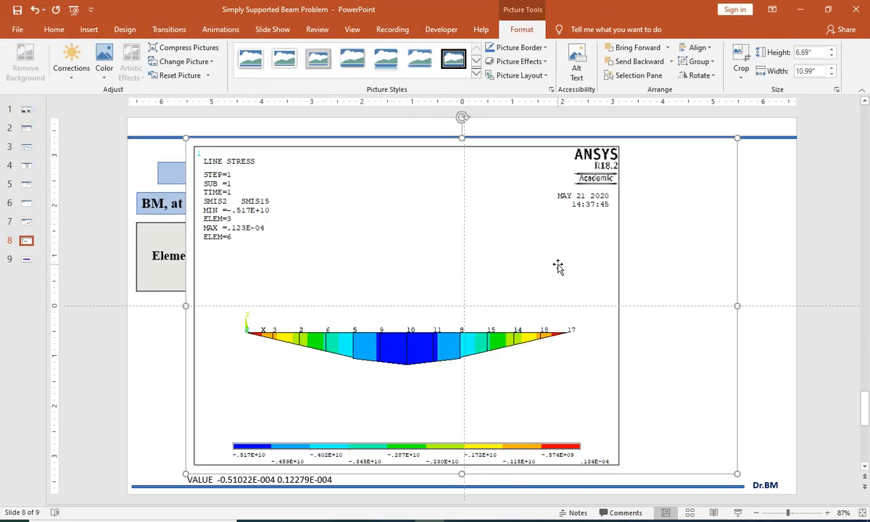